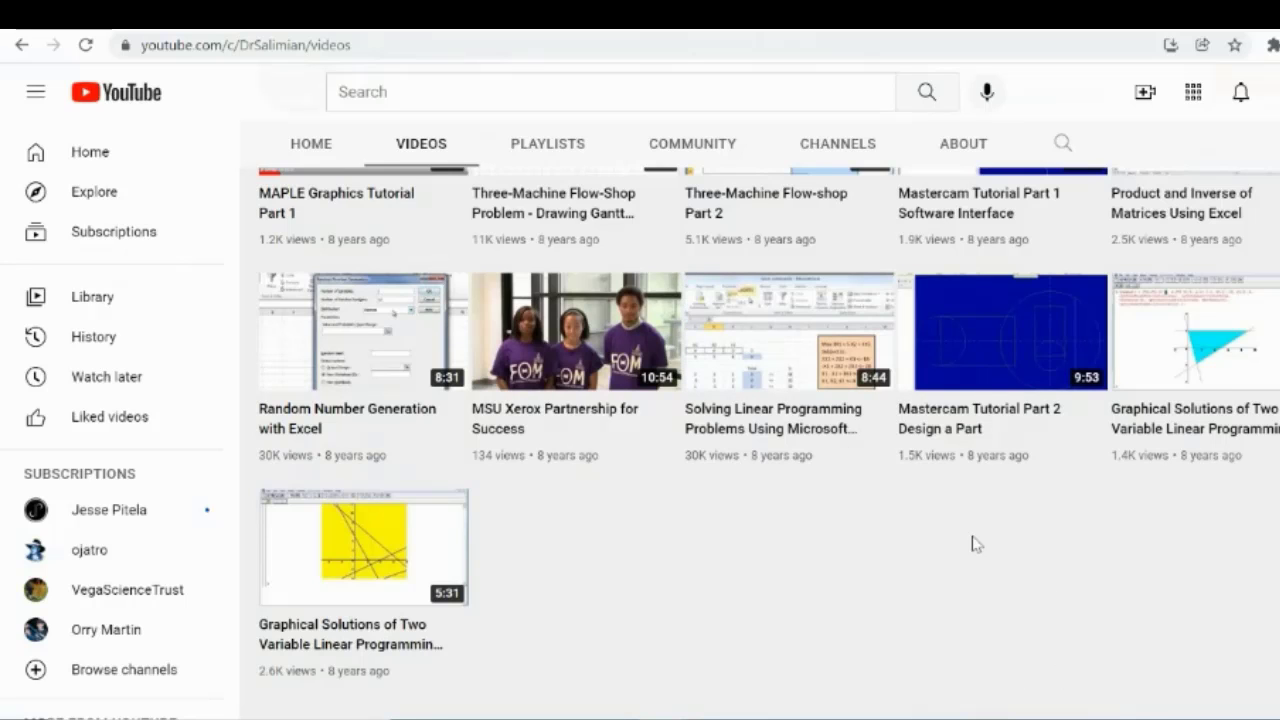
Step: Switch to the MAPLE Graphics Tutorial Part 1 video and play it in theater mode with sound
scroll(947, 531, "up", 2)
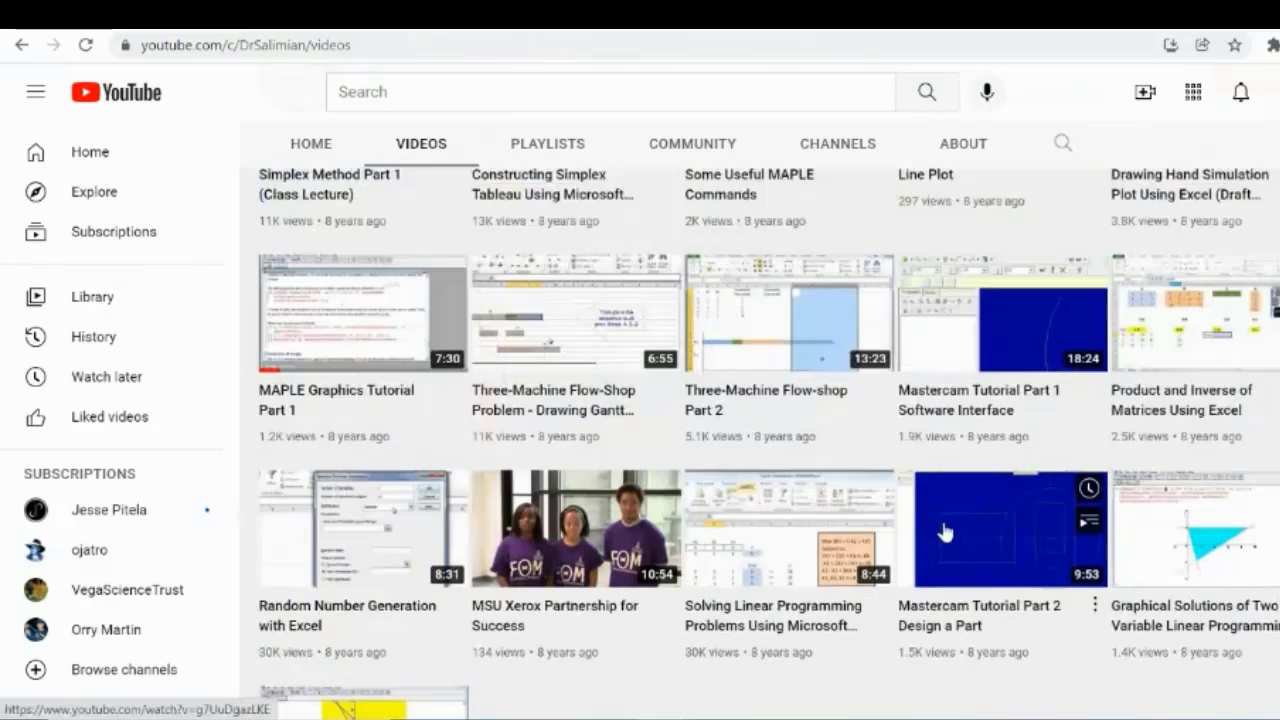
scroll(947, 531, "up", 1)
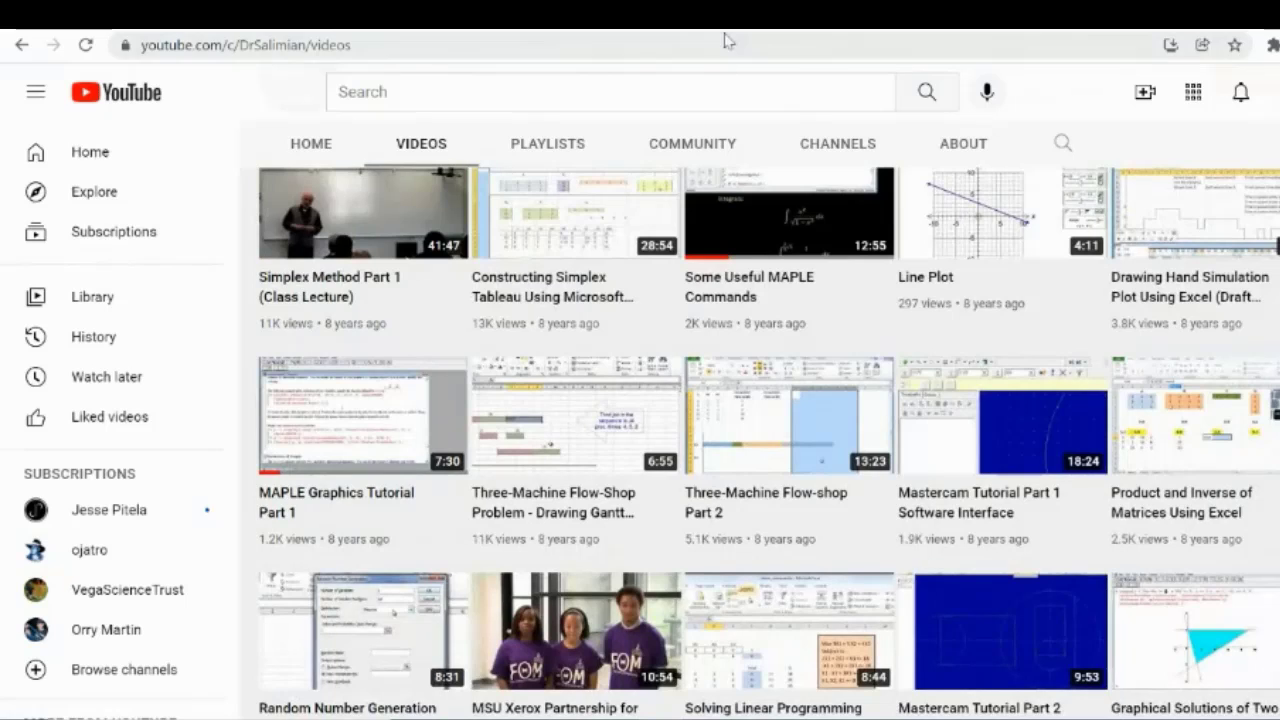
left_click(430, 14)
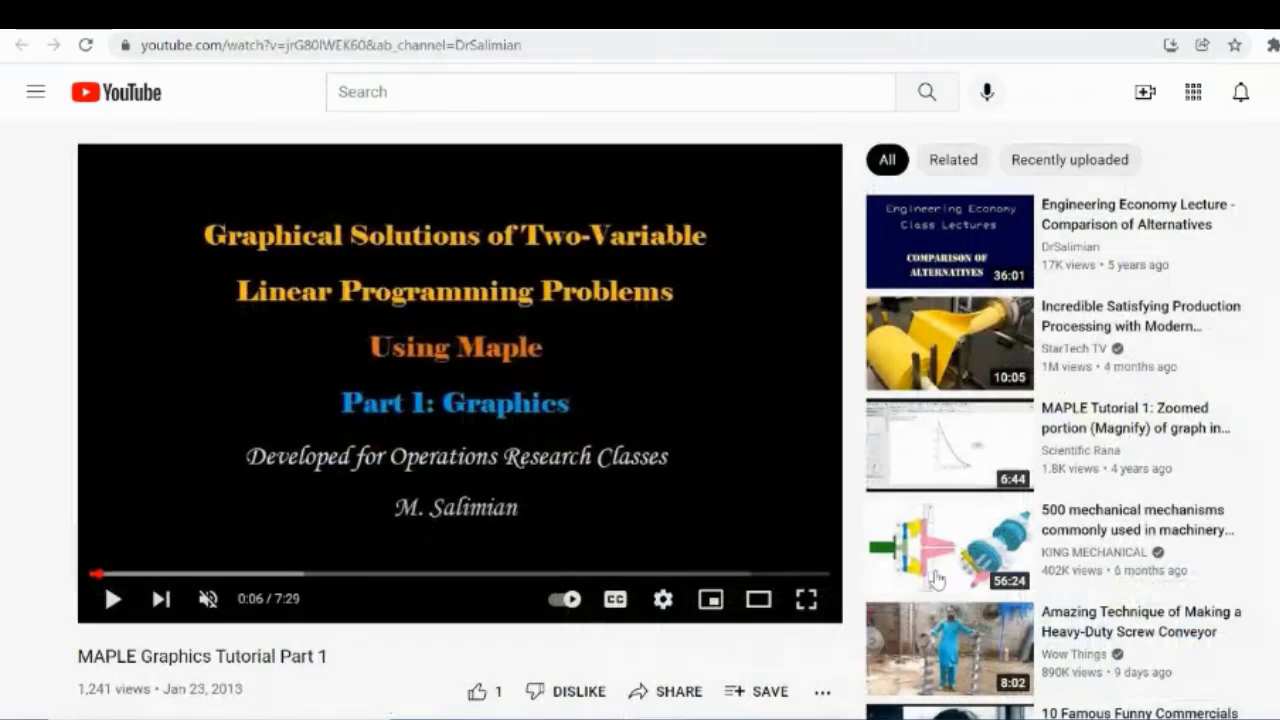
left_click(760, 602)
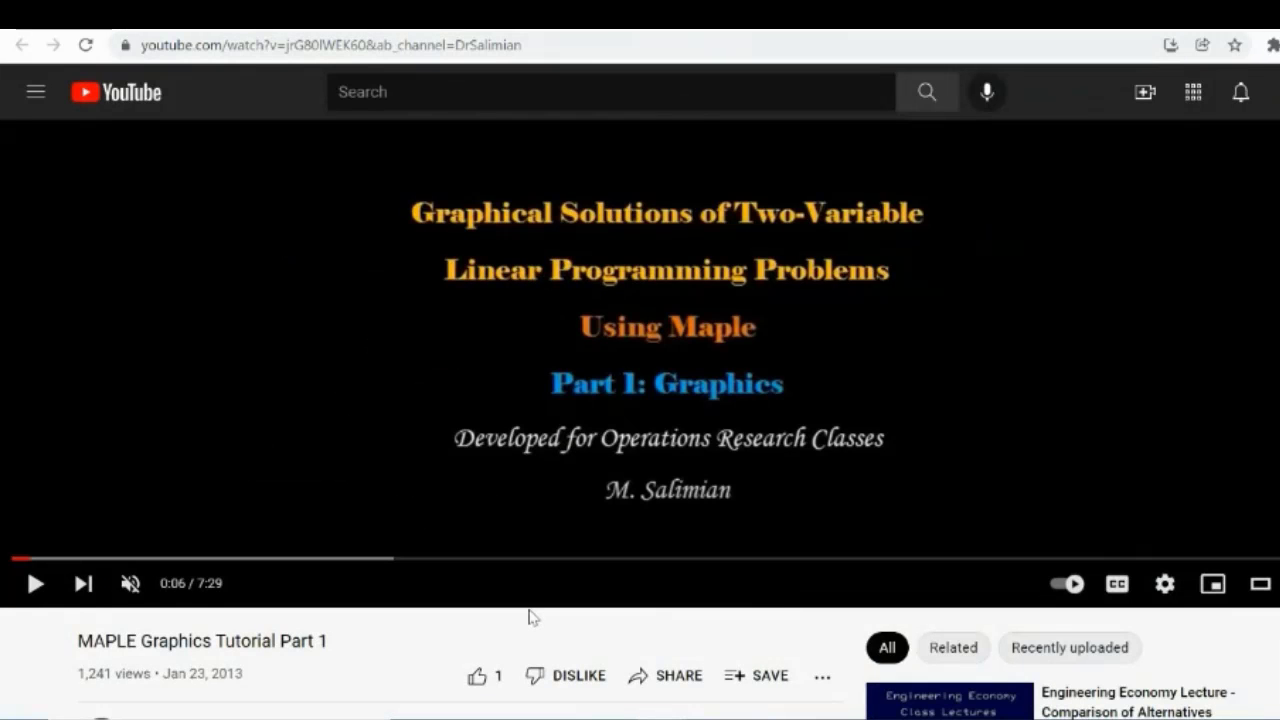
left_click(128, 588)
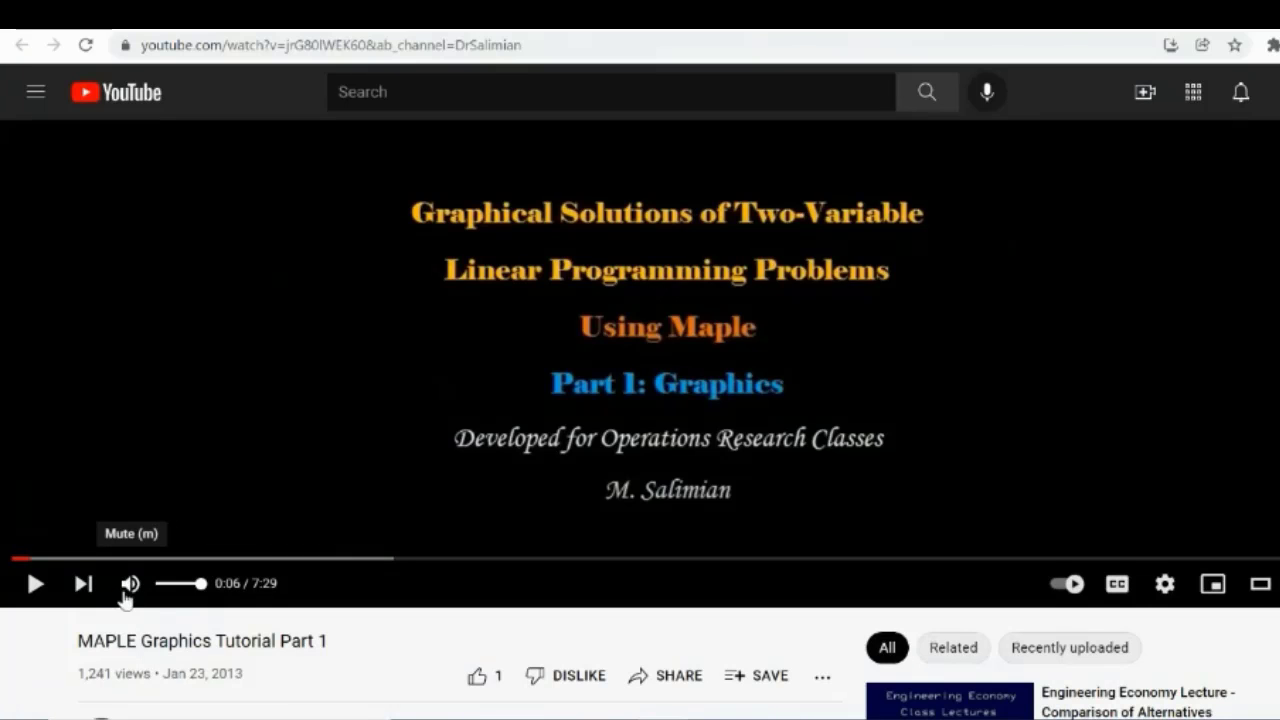
left_click(37, 587)
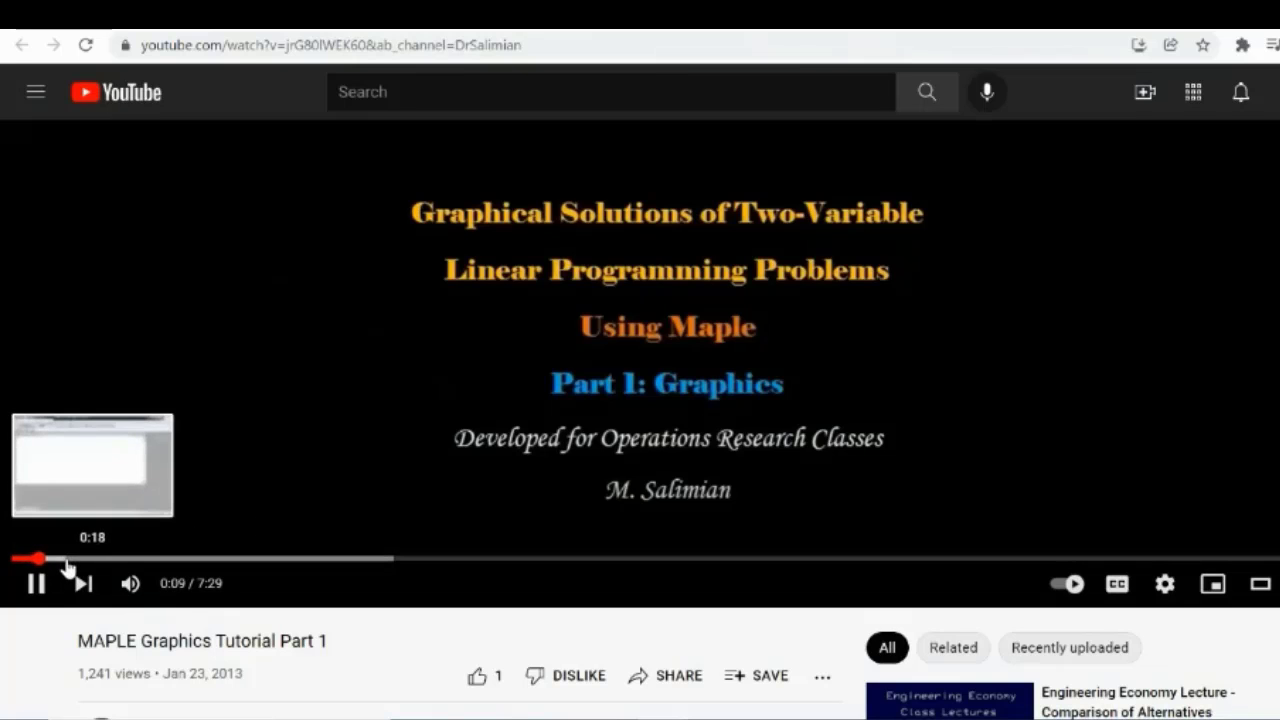
Step: Skim roughly the first two minutes of the MAPLE Graphics Tutorial video by skipping forward through it
left_click(62, 562)
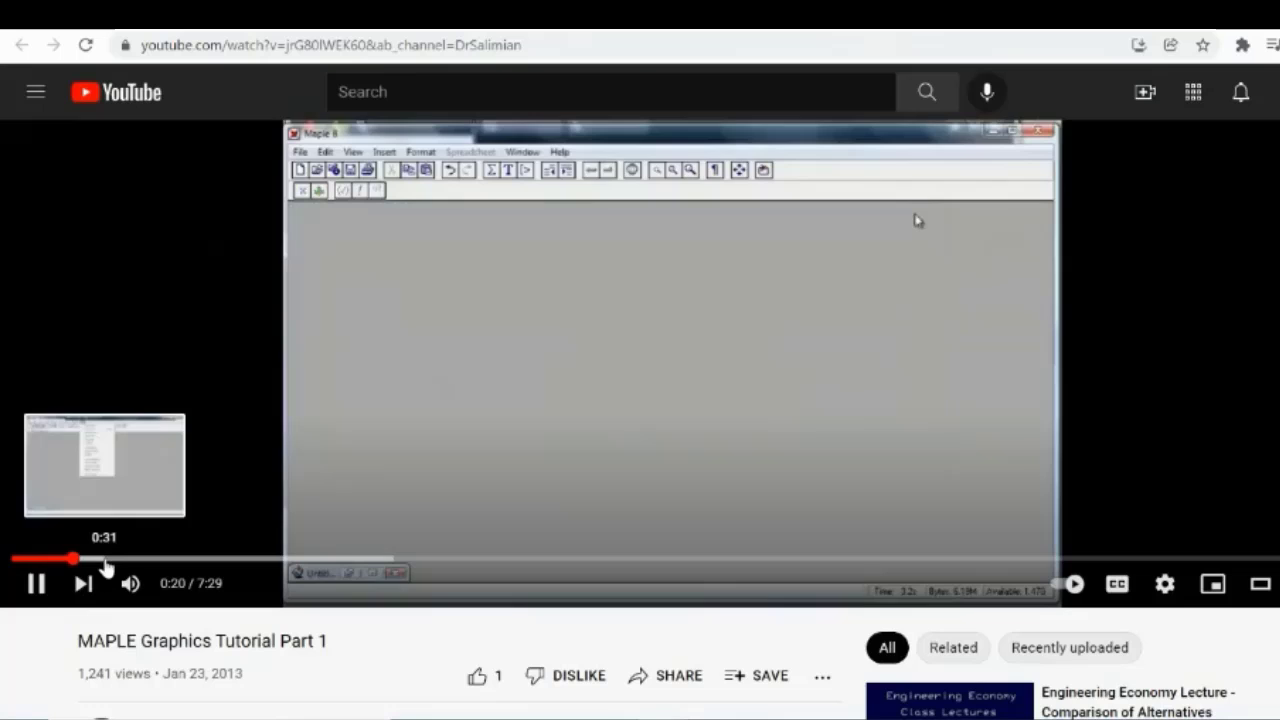
left_click(105, 562)
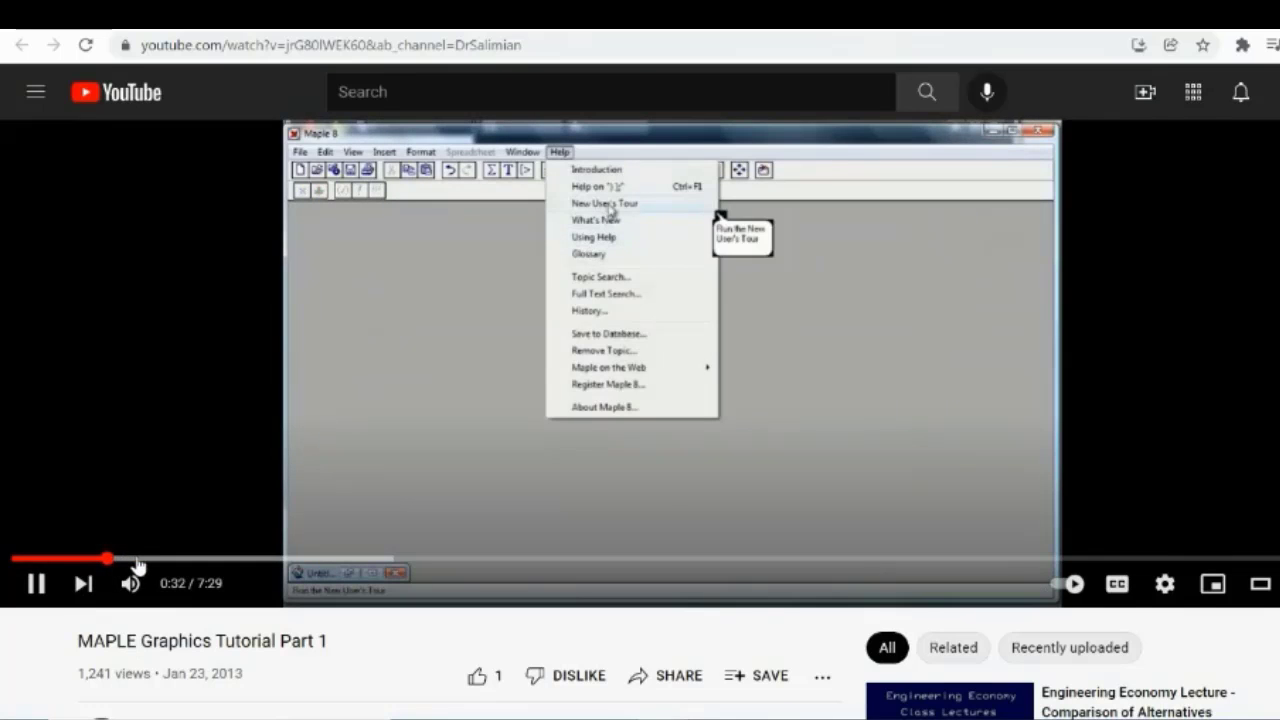
left_click(137, 562)
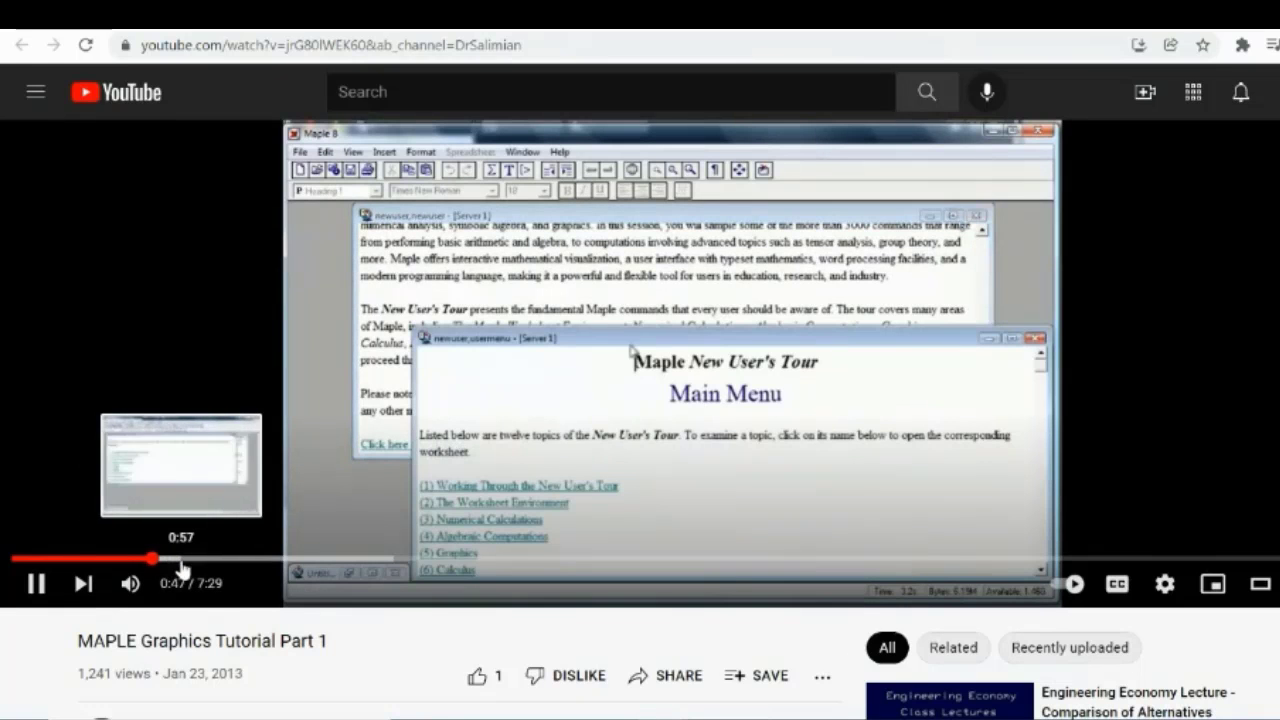
left_click(213, 562)
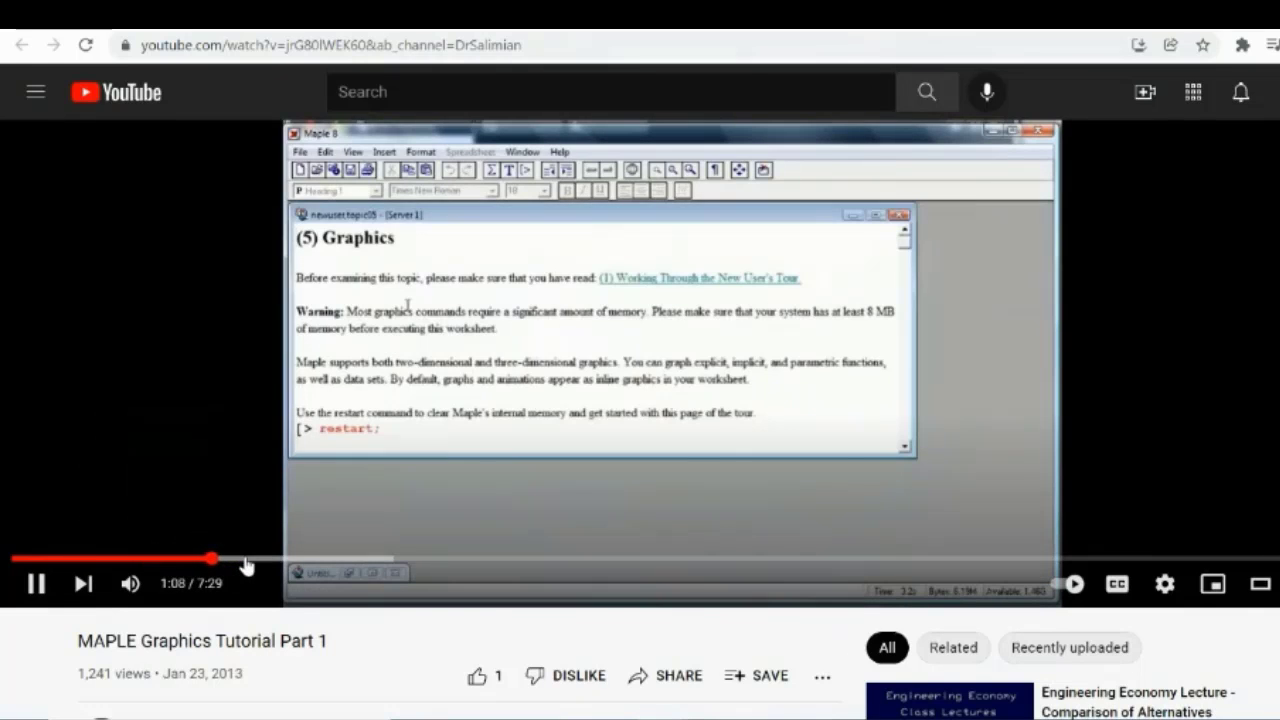
left_click(245, 562)
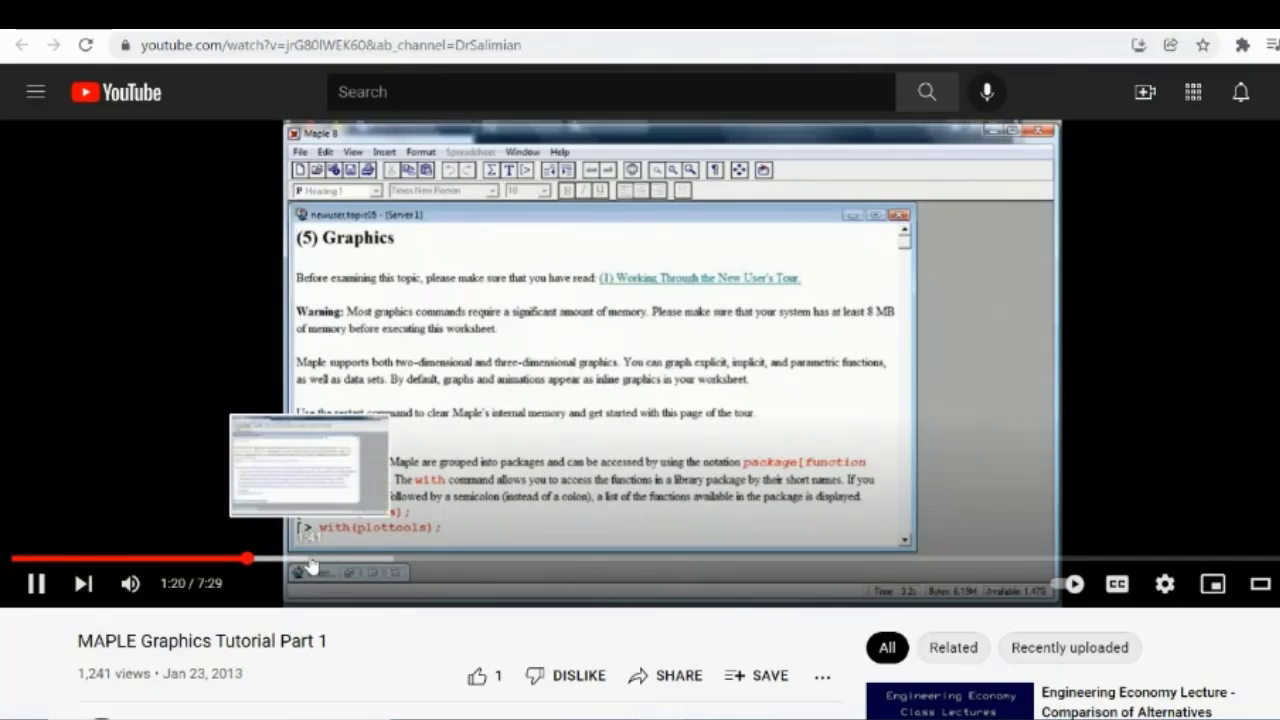
left_click(310, 562)
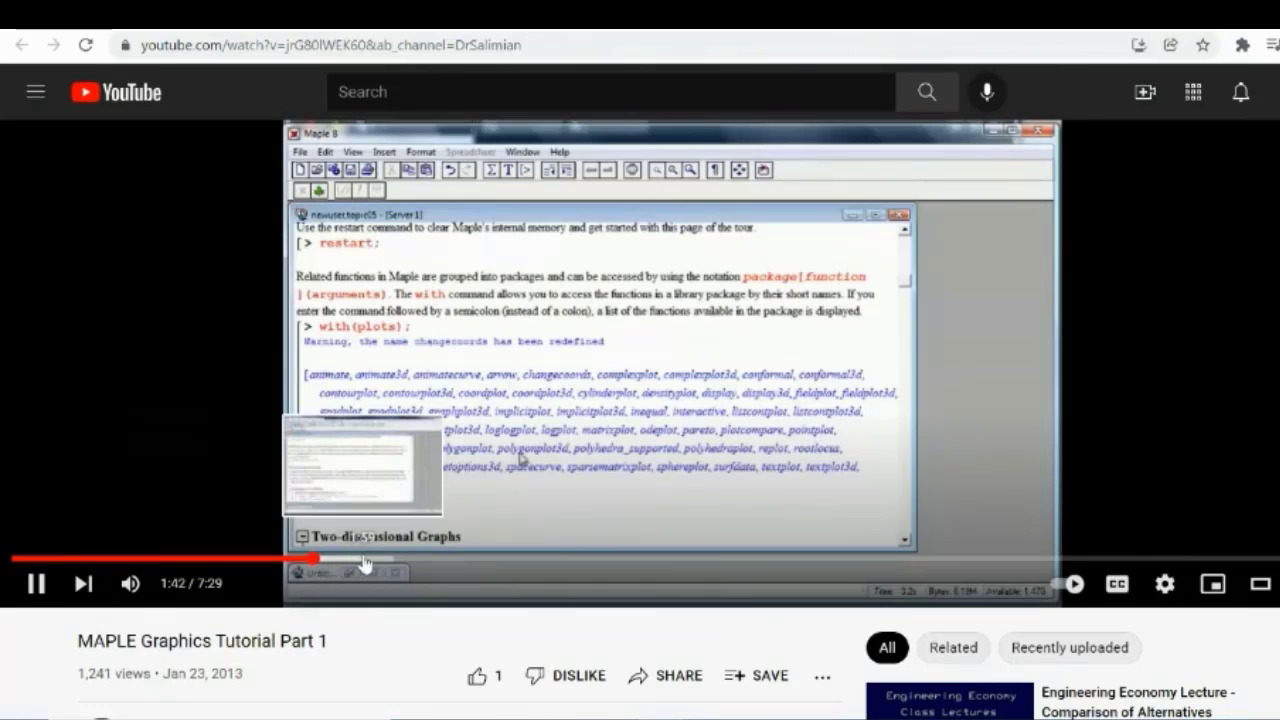
left_click(363, 562)
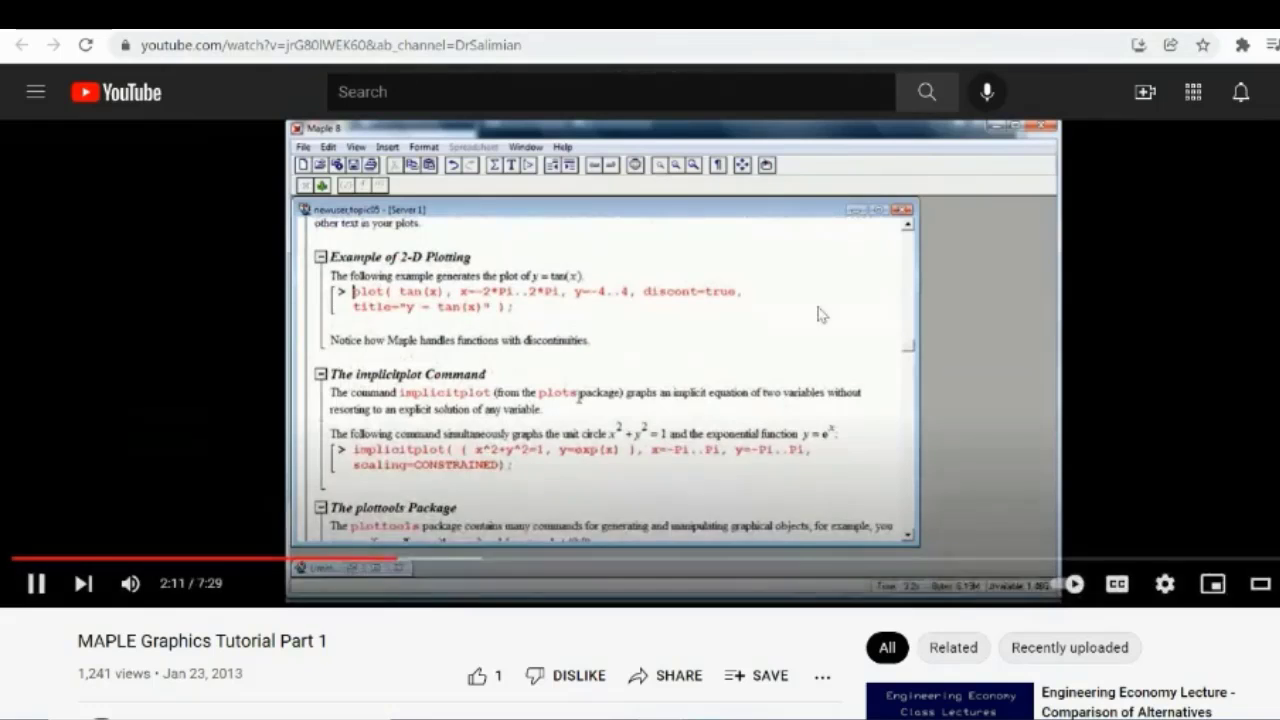
Step: Look through the Google search results for "youtube Maple 18 tutorial"
left_click(920, 26)
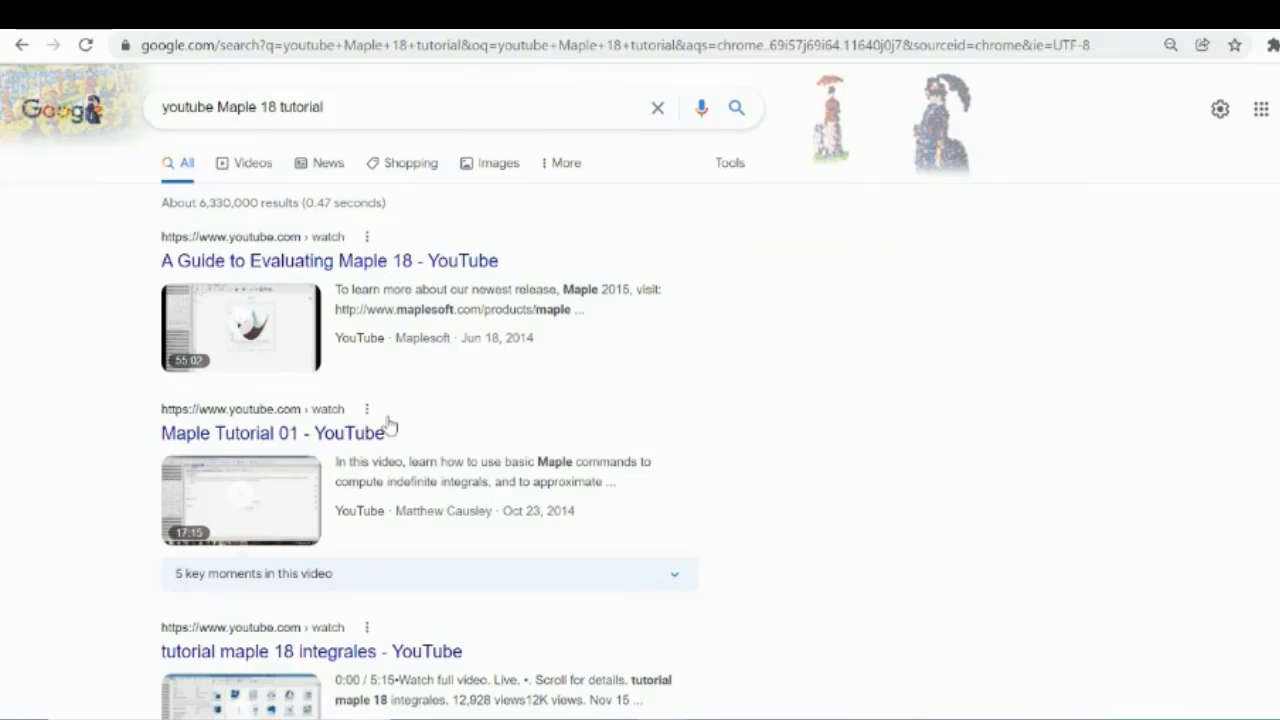
scroll(486, 571, "down", 10)
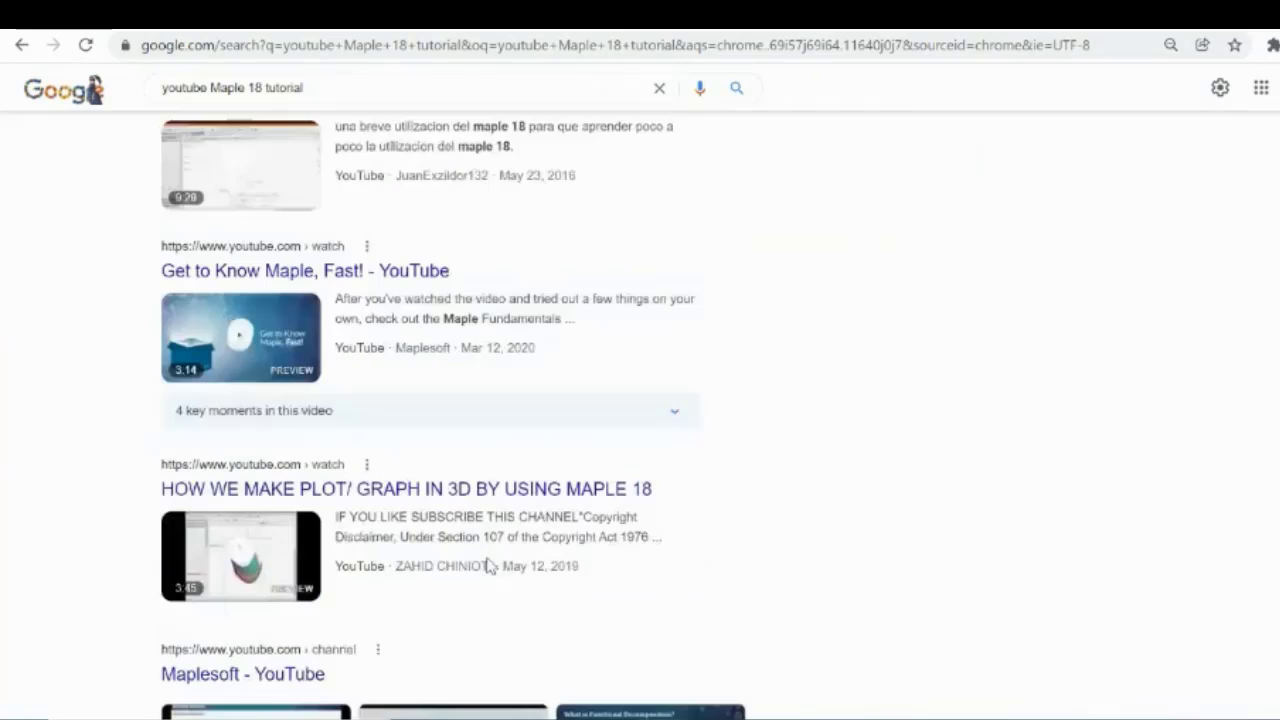
scroll(488, 566, "down", 2)
scroll(487, 563, "up", 5)
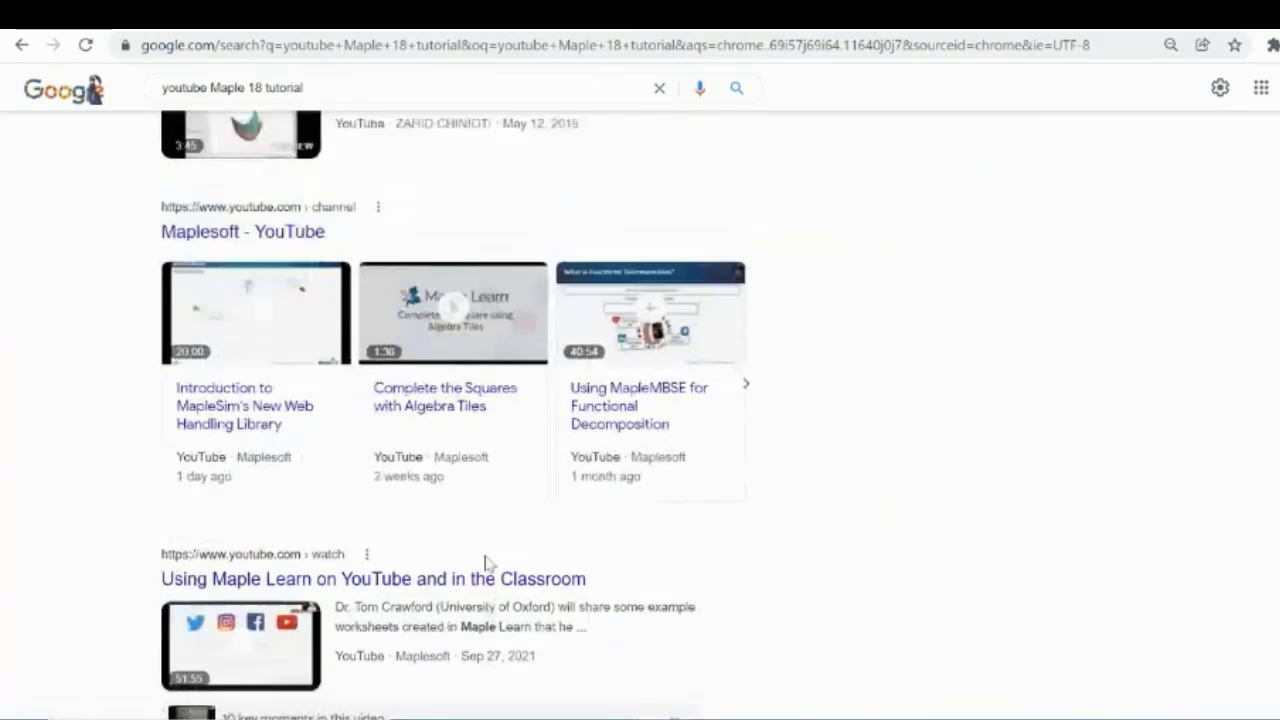
scroll(486, 560, "up", 10)
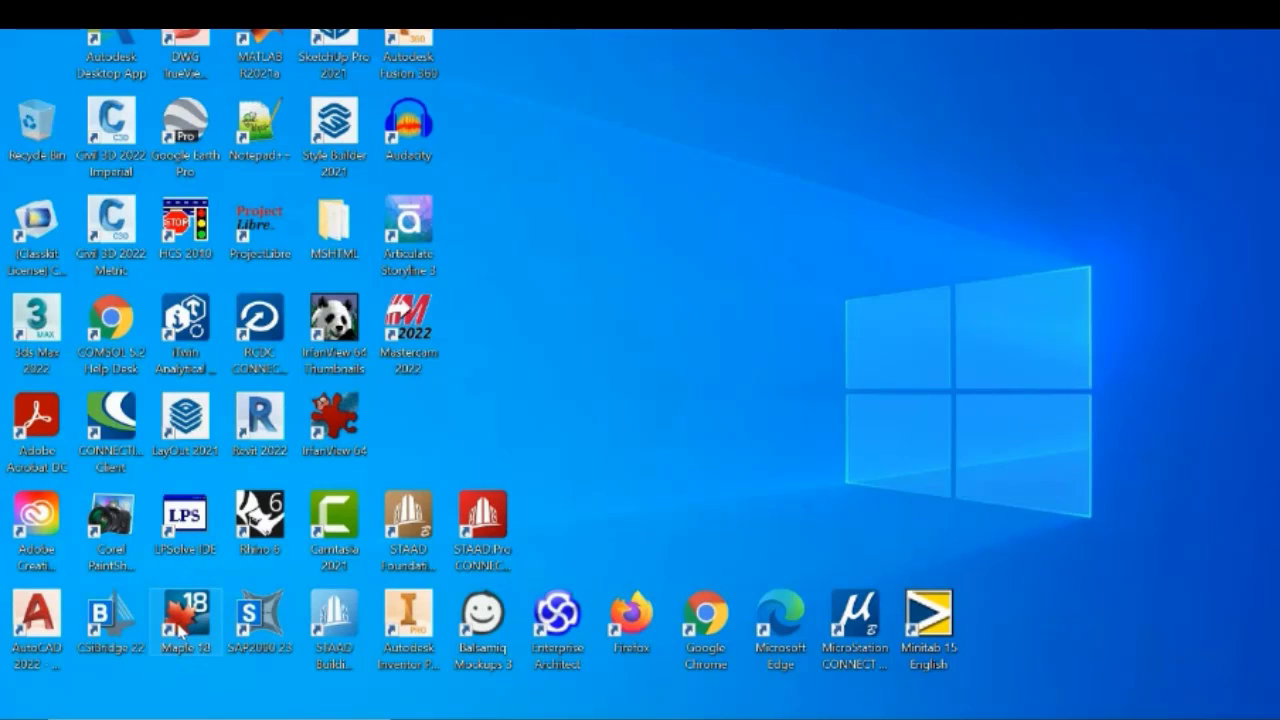
Step: Launch Maple 18 from the desktop and create a new document
double_click(186, 625)
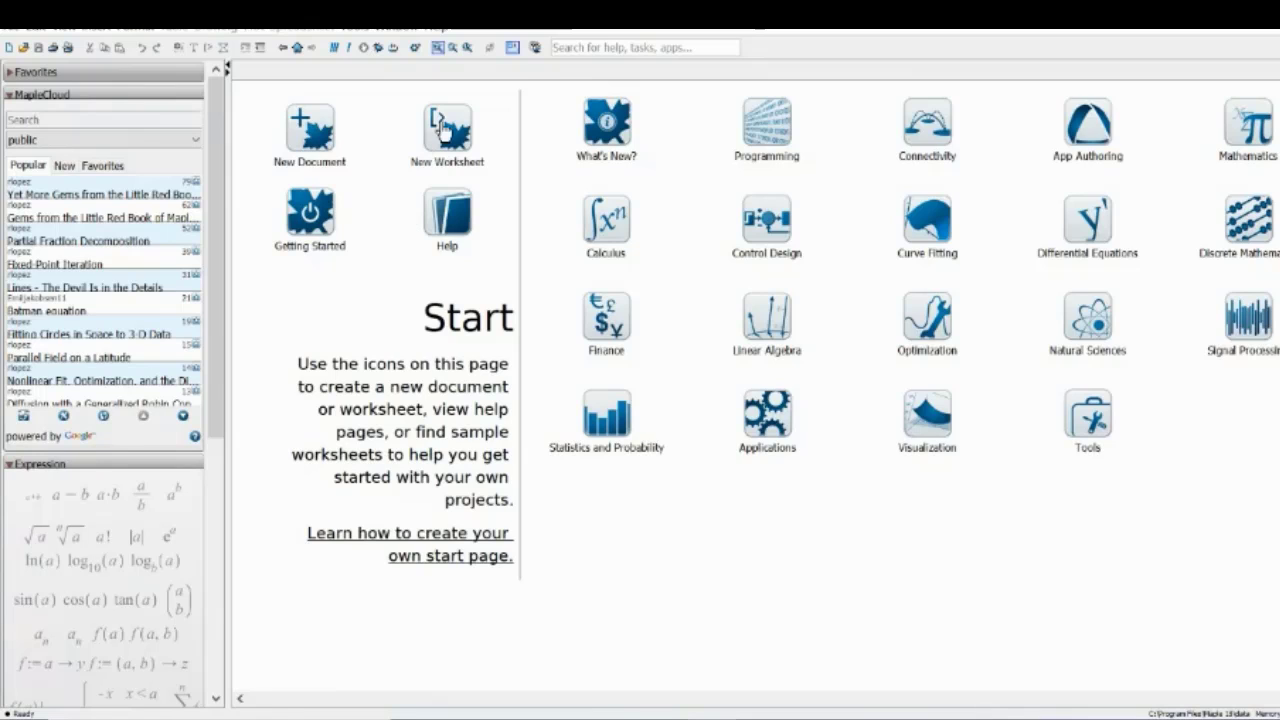
left_click(318, 132)
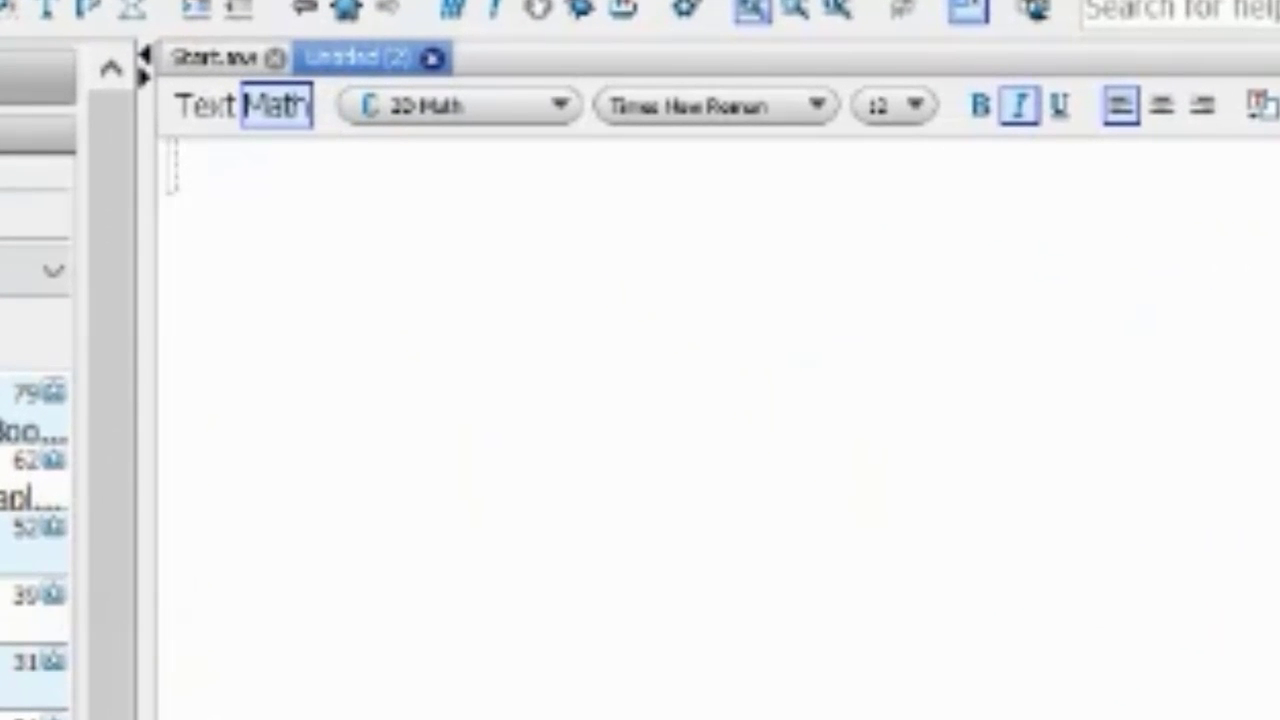
Step: Enter the 2-D math expression 4(-2 + 6) raised to the power 3.2 in the blank document
type("4")
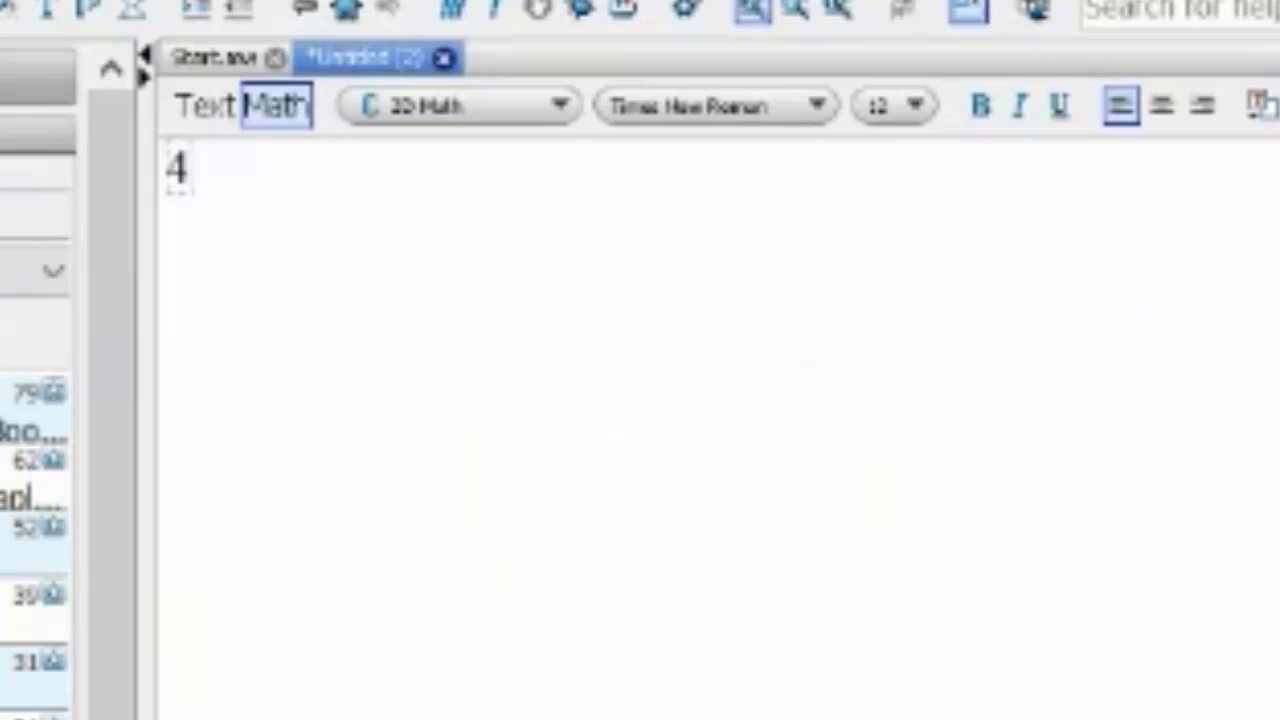
type("(-2+")
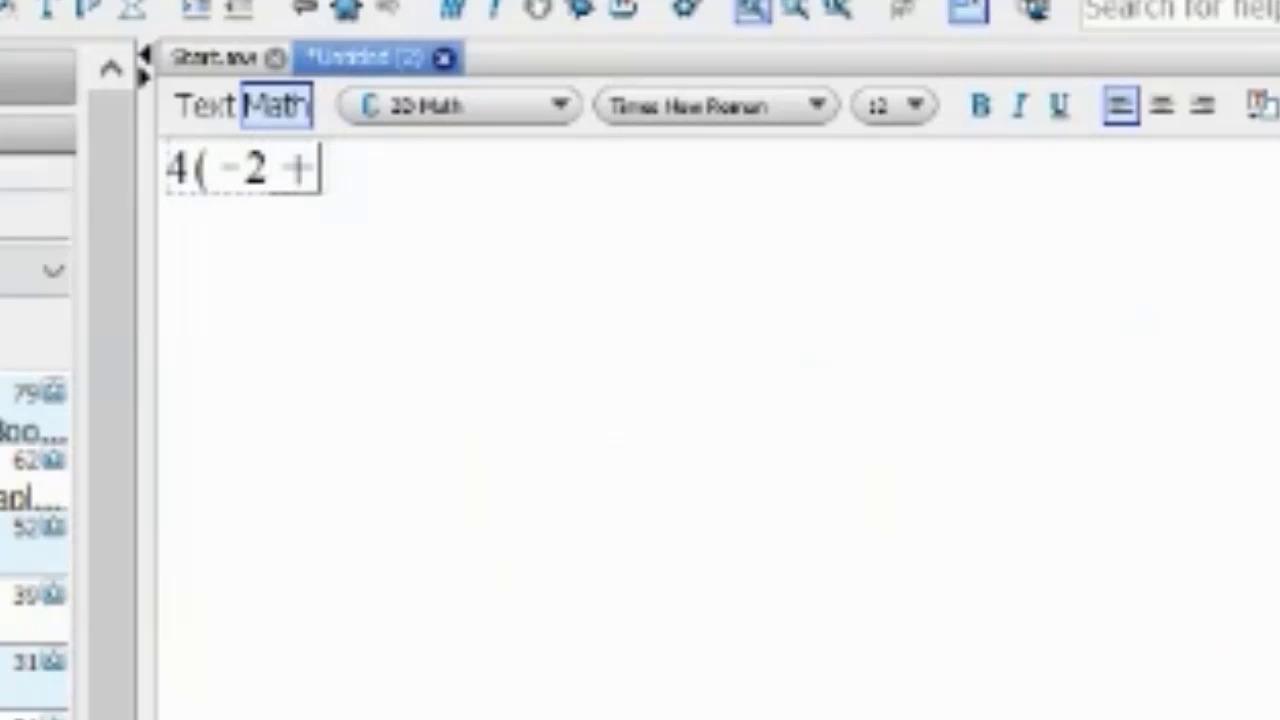
type("6")
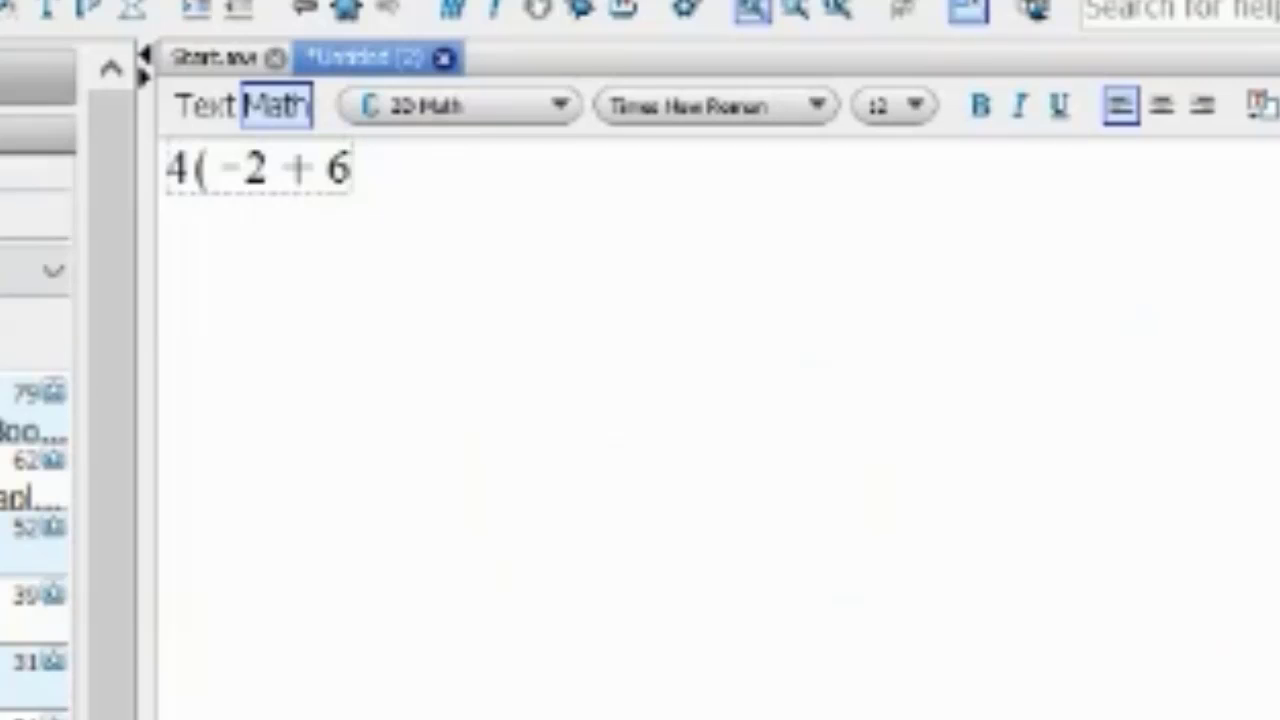
type(")")
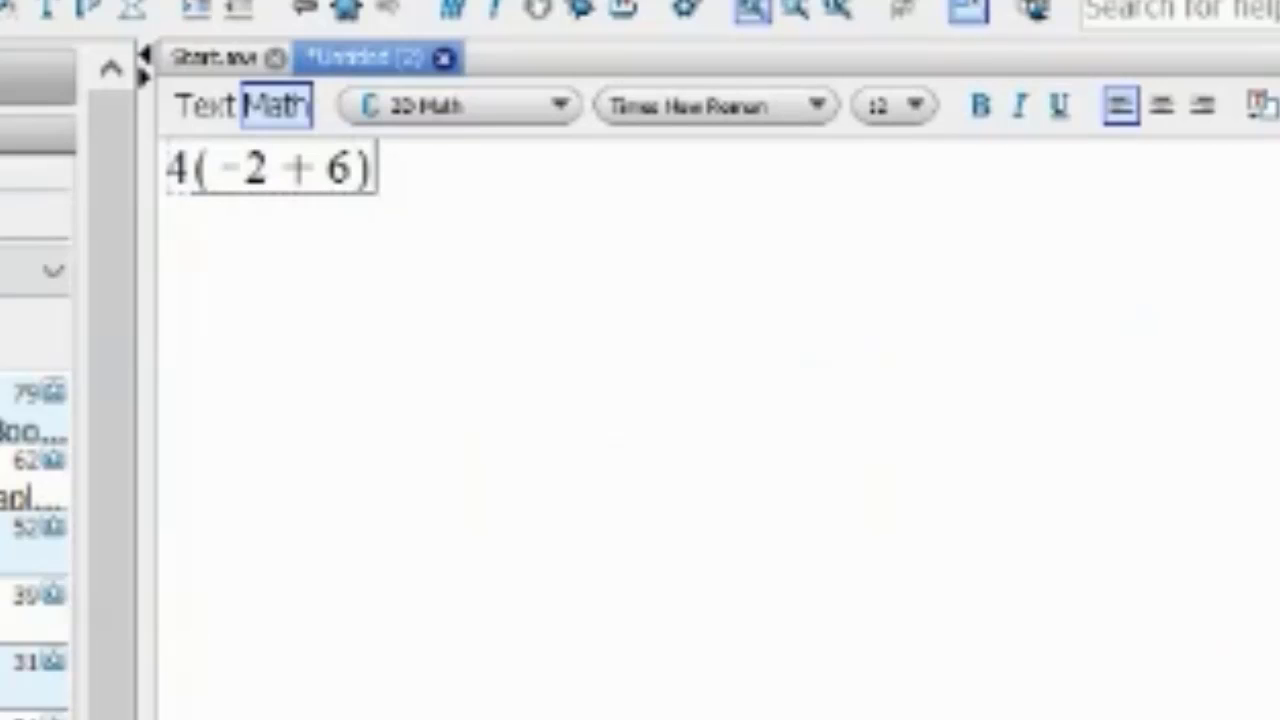
key("shift+6")
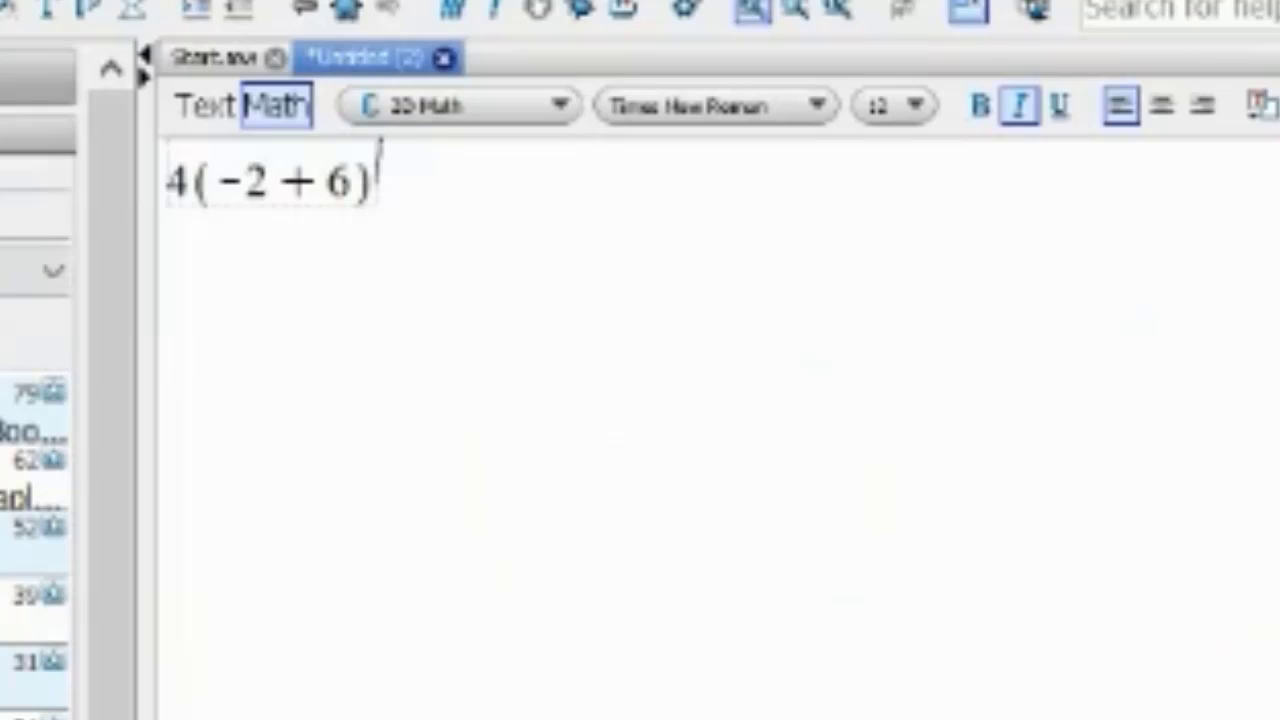
type("3")
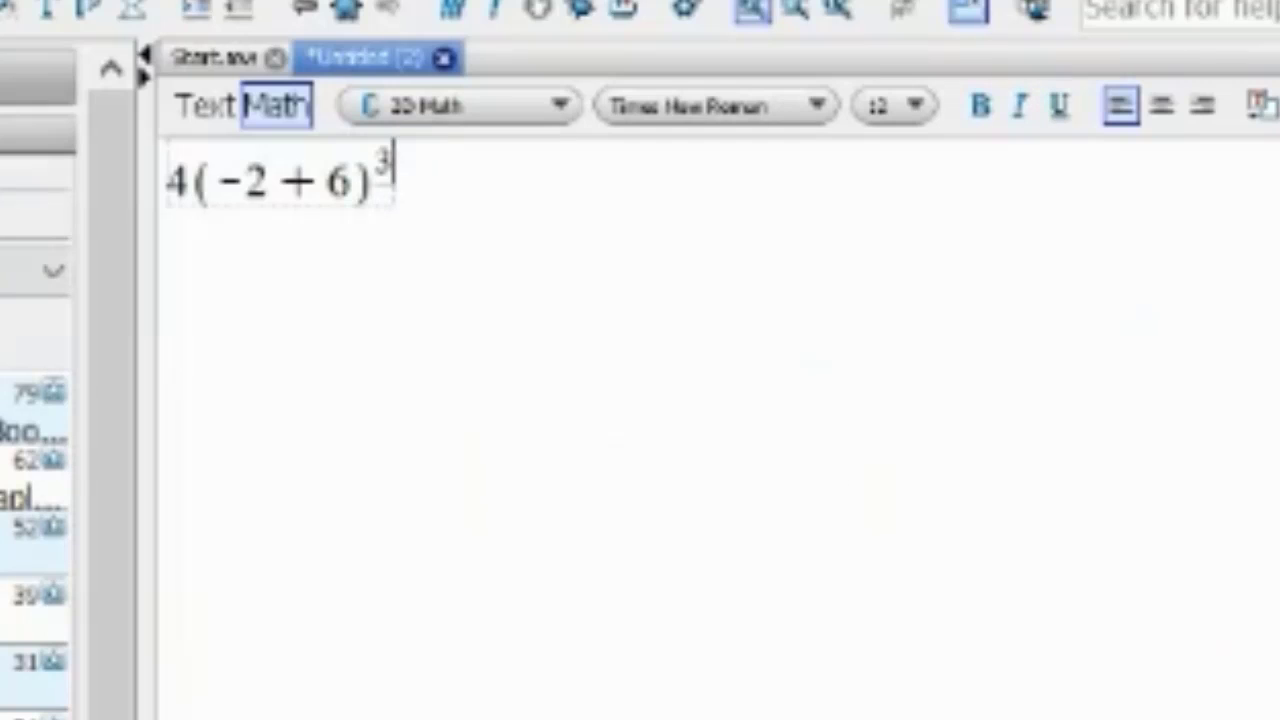
type(".2")
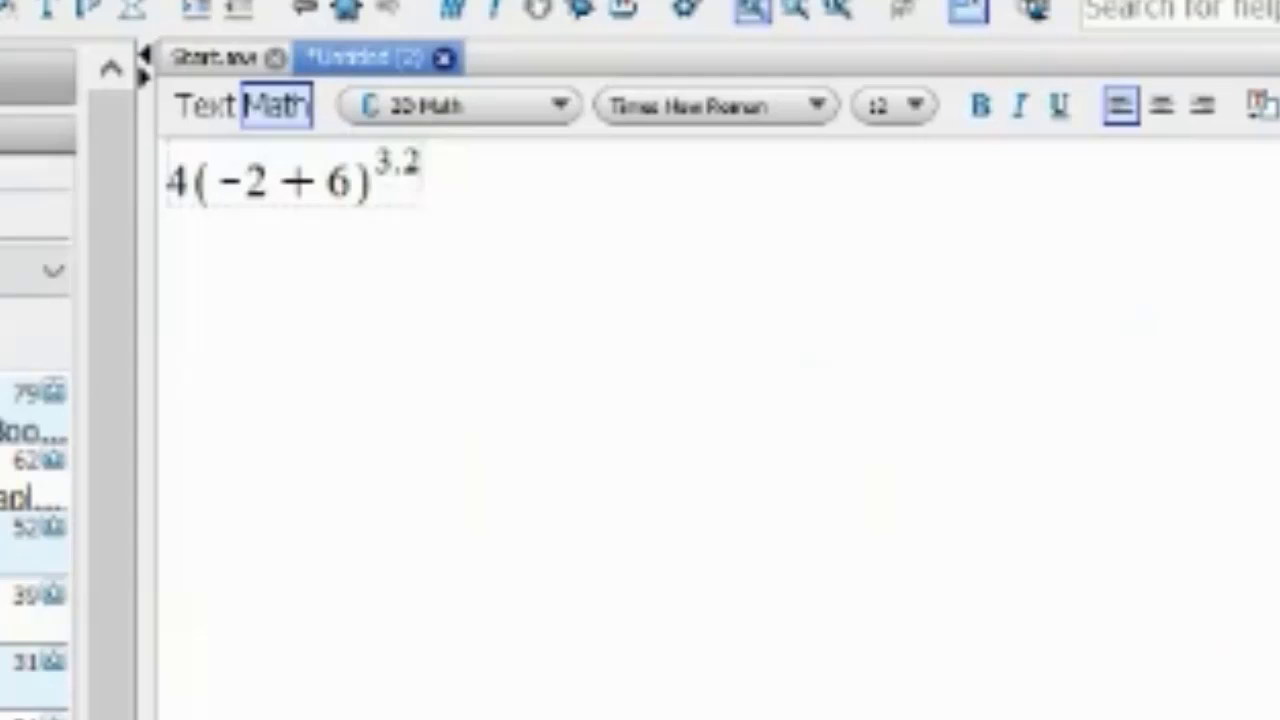
key("Right")
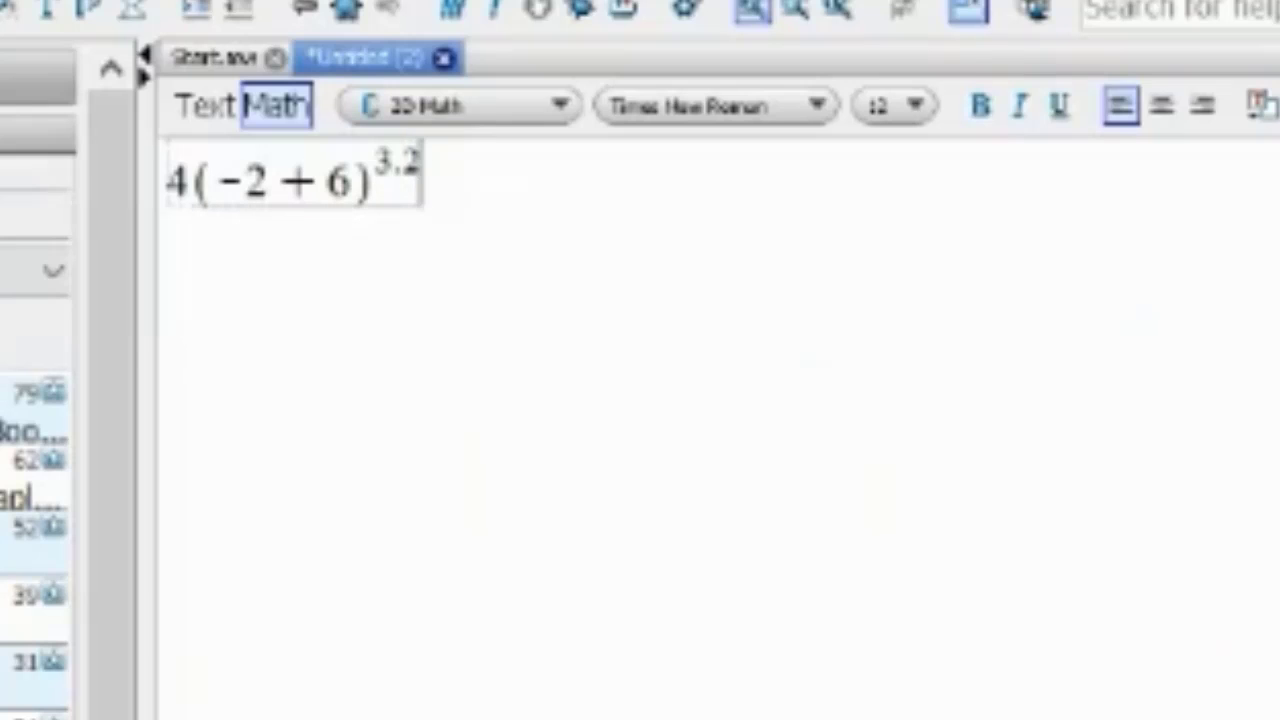
Step: Divide the whole expression by 5 raised to the power 1.8
type("/")
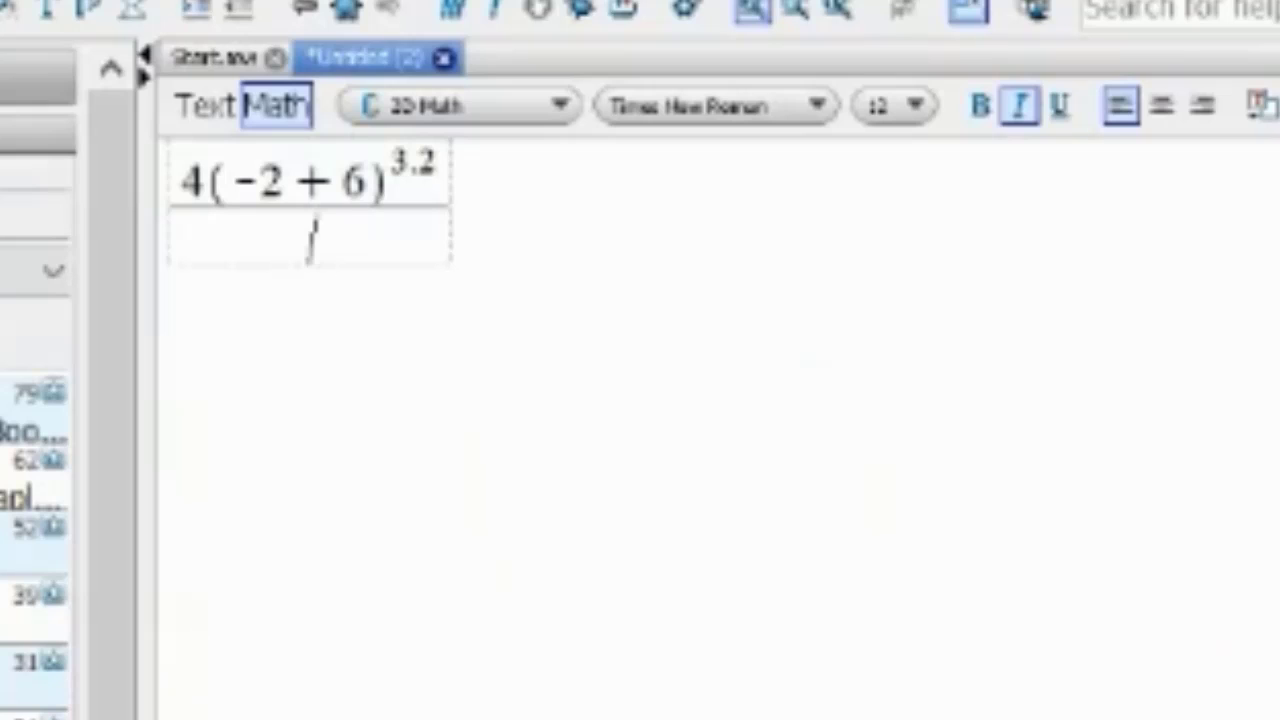
type("5")
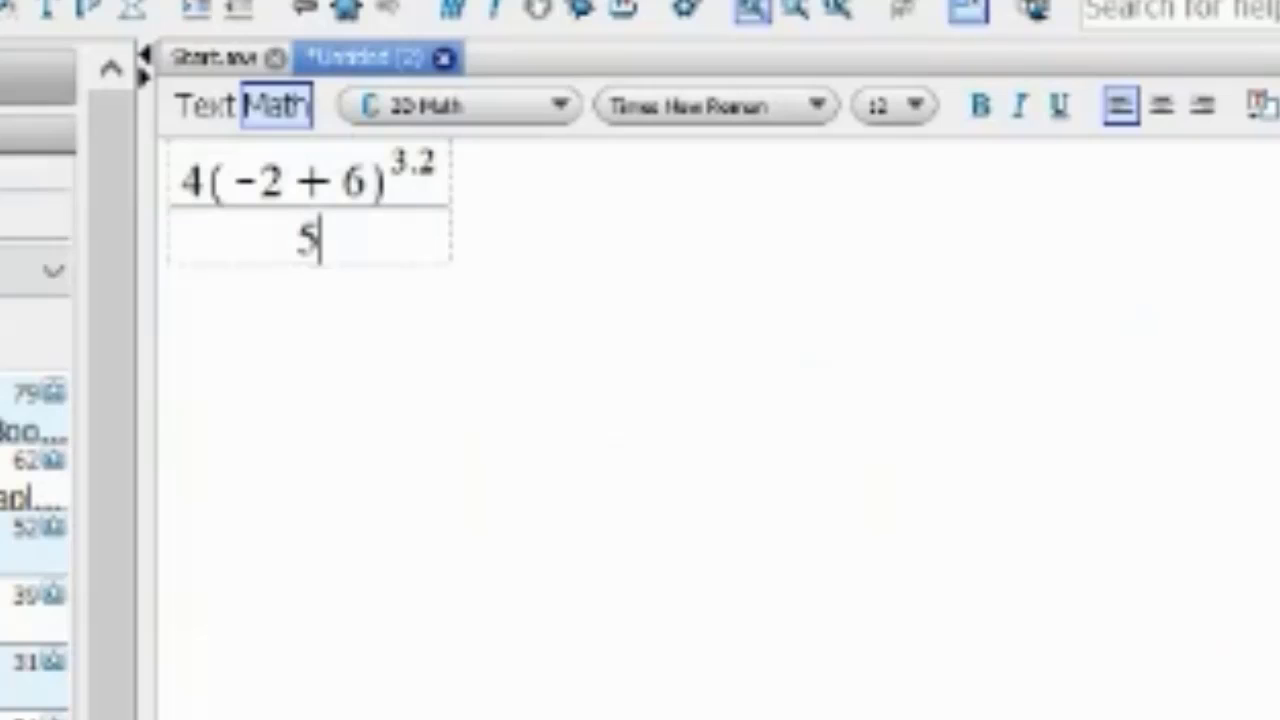
type("^")
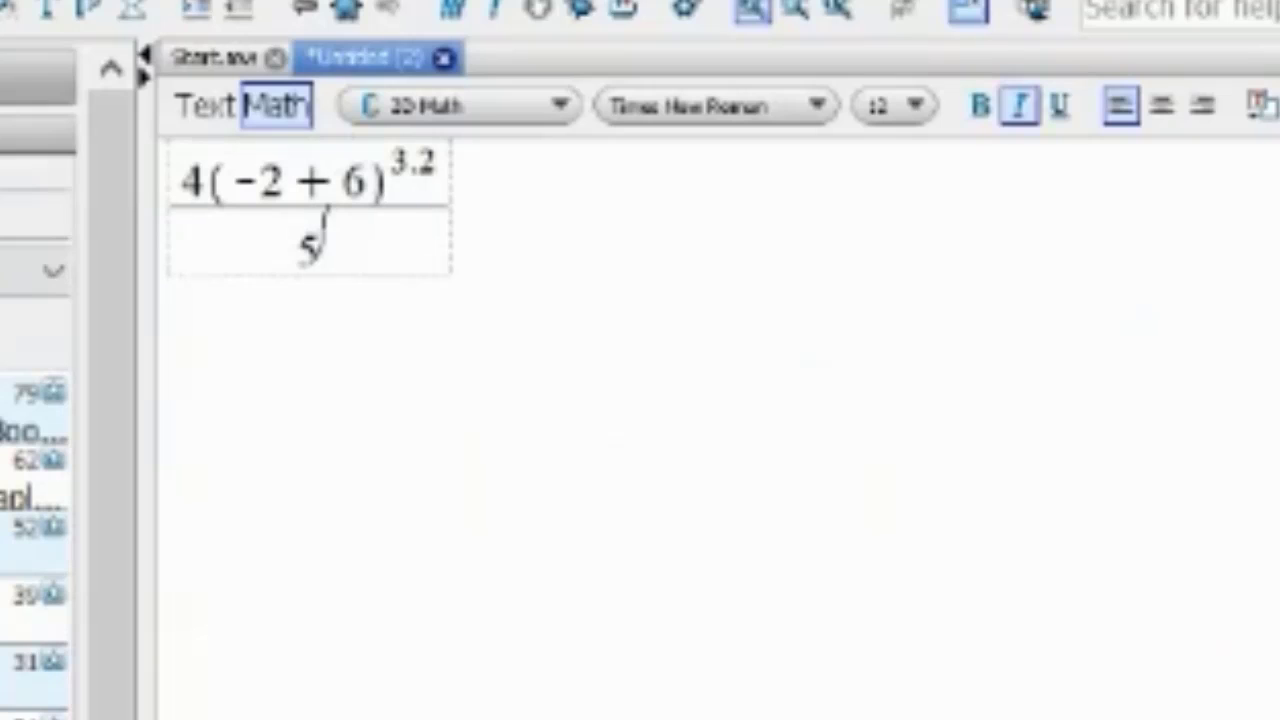
type("1.")
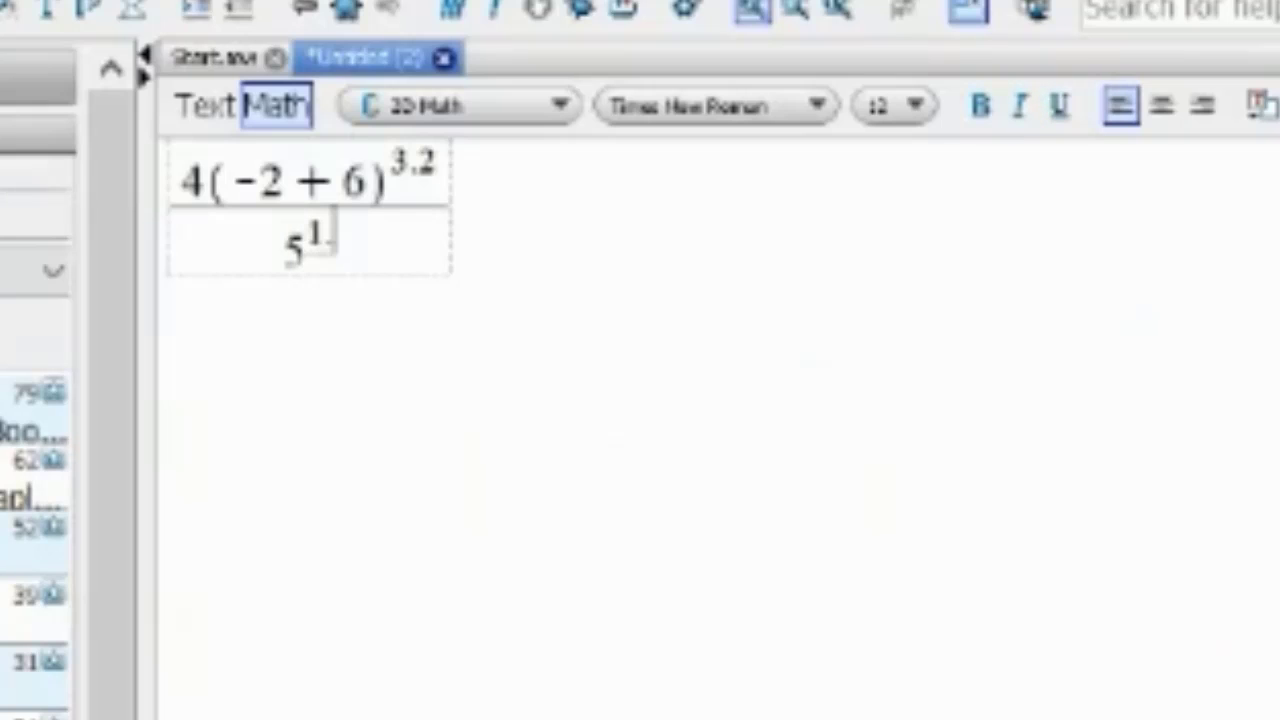
type("8")
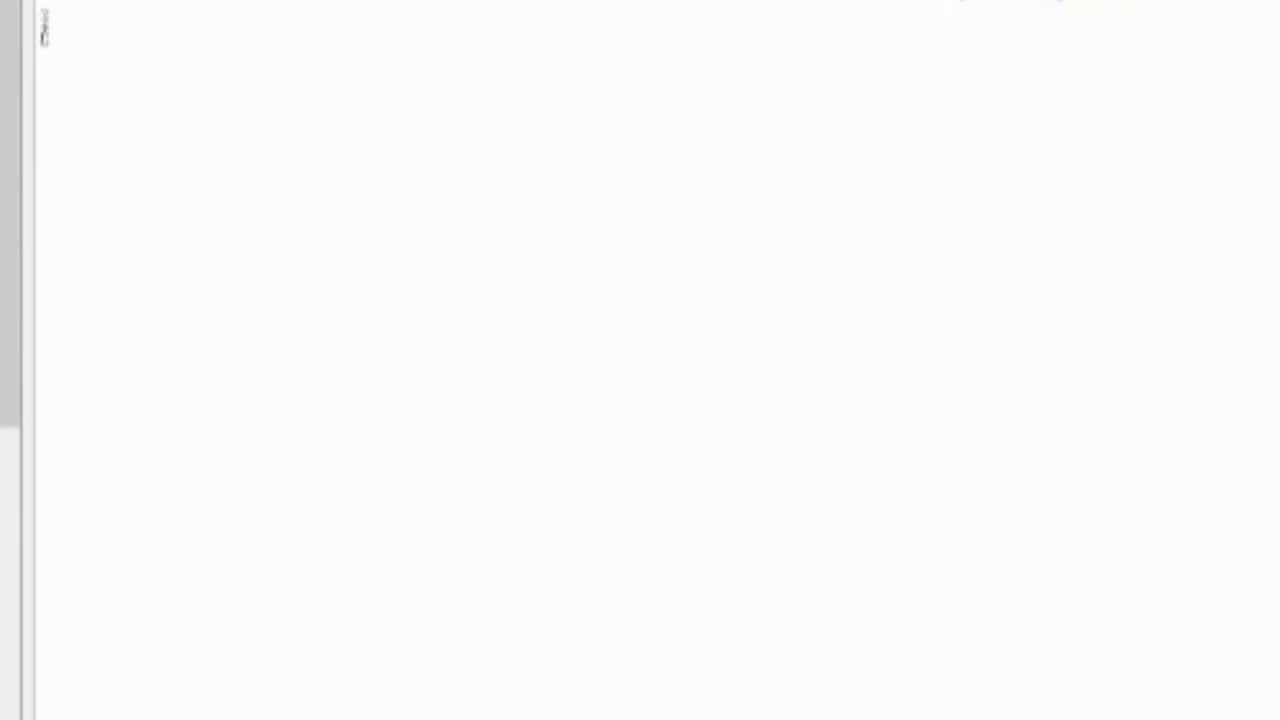
Step: Enter the expand command with 3x + 4 raised to the power 5, ending with a closing parenthesis
type("xpa")
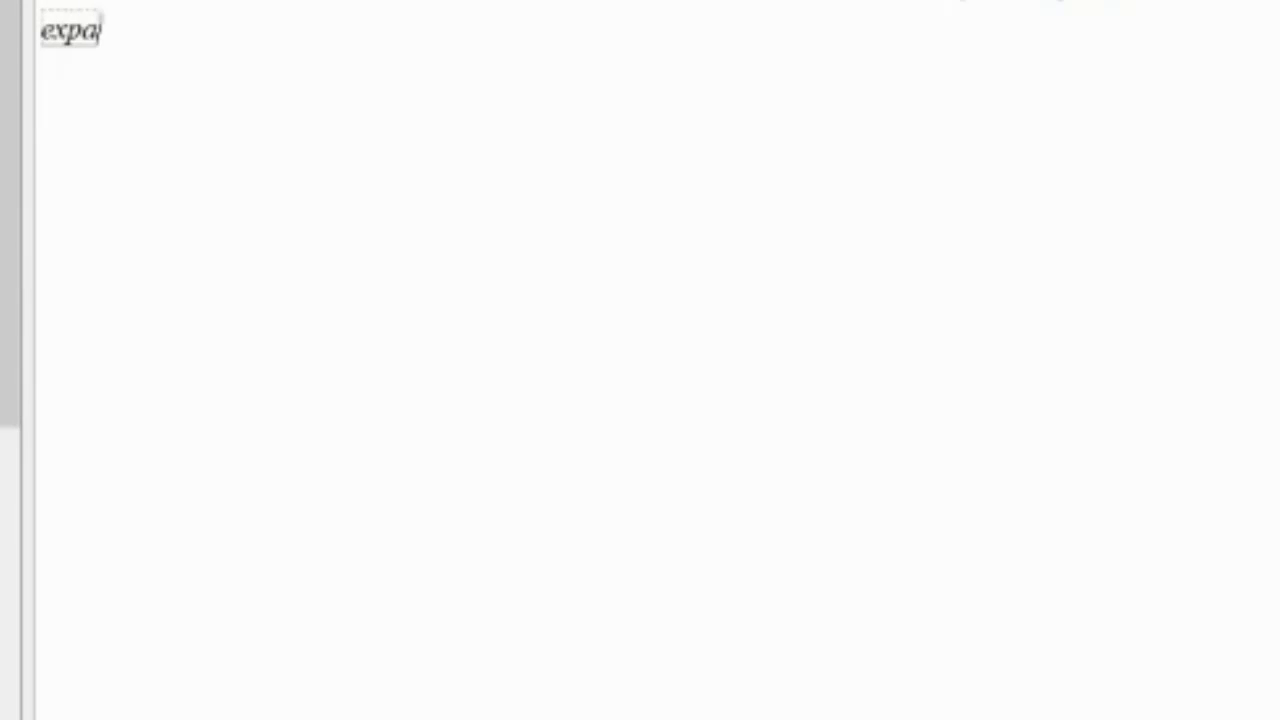
type("nd(")
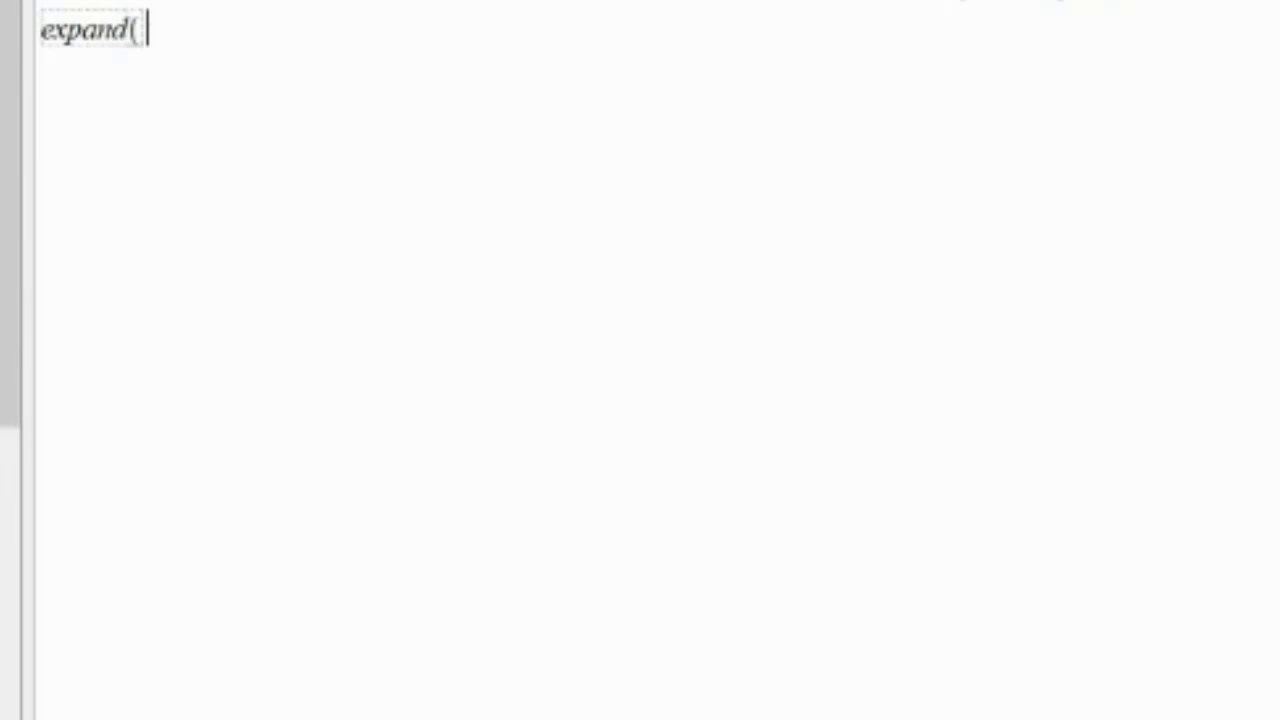
type("3 x + 4")
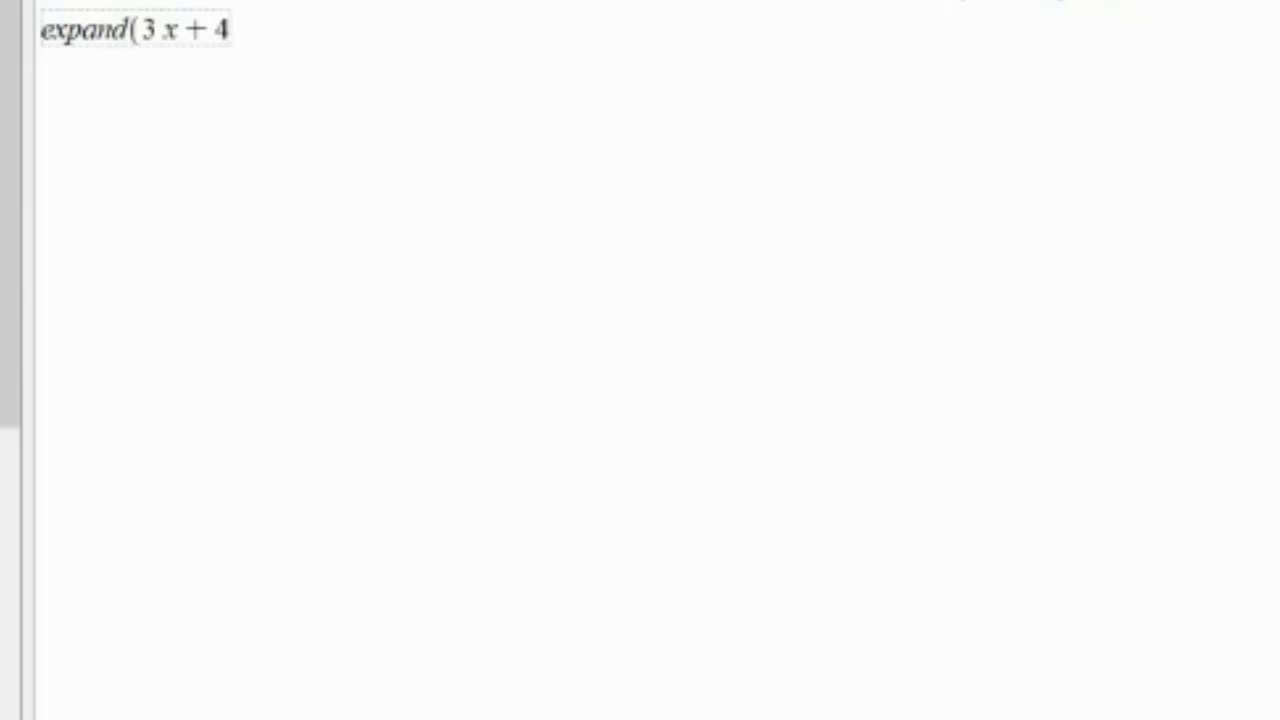
type(")")
type("^")
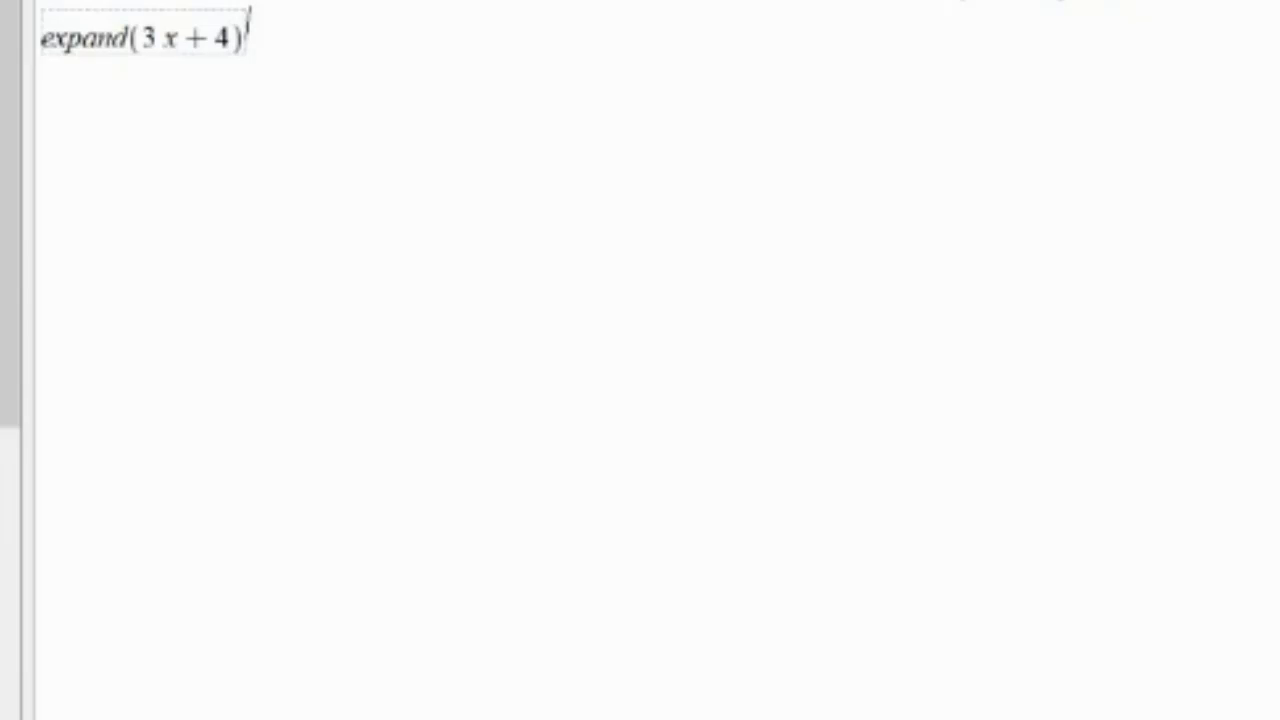
type("5")
key("Right")
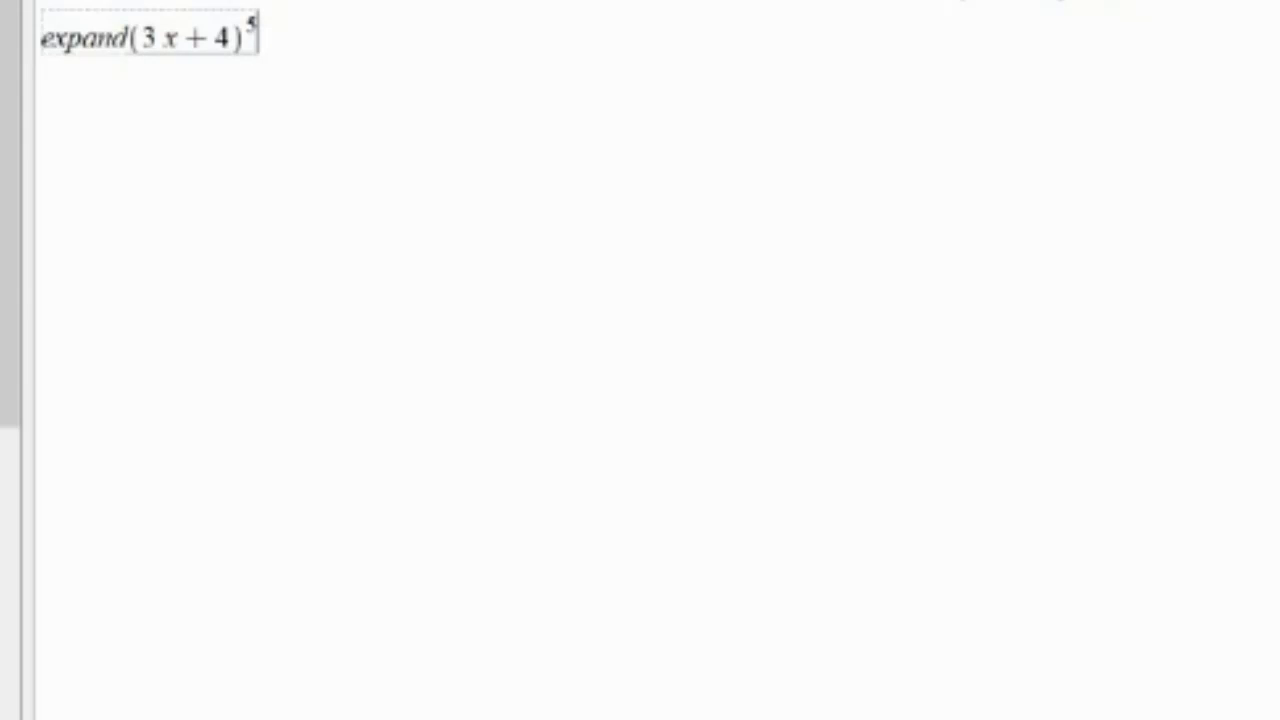
type(")")
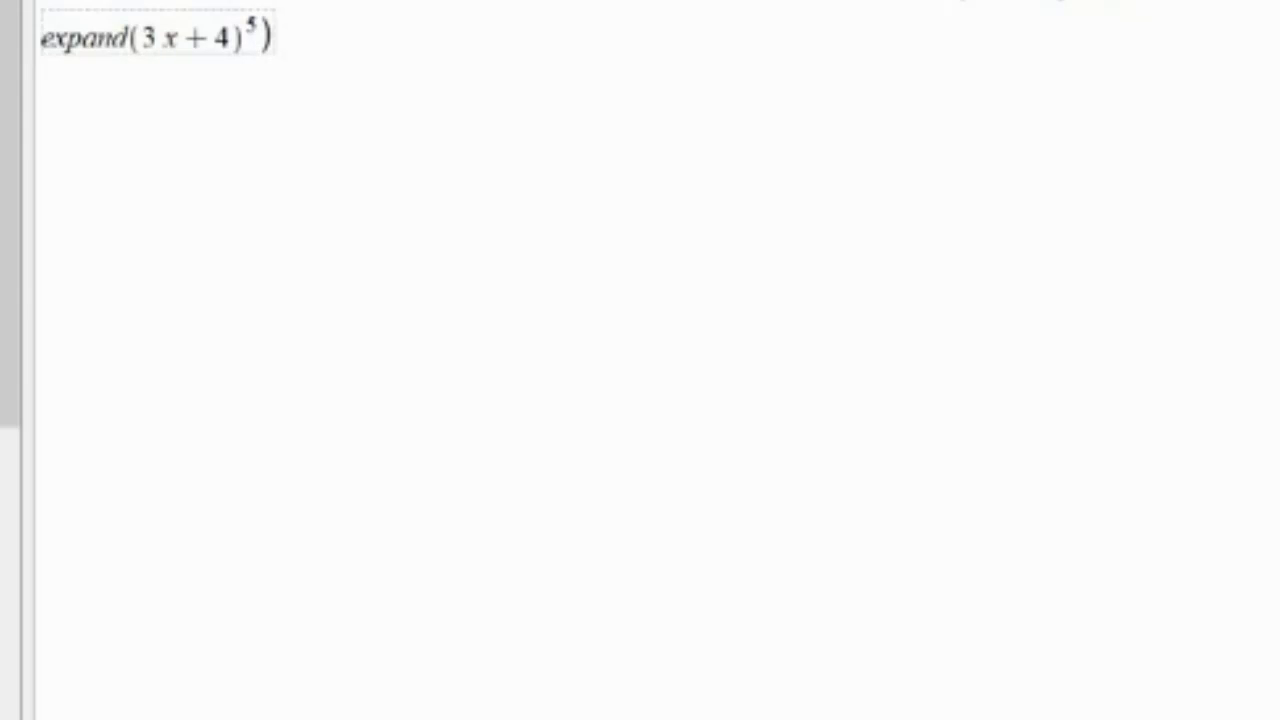
Step: Add the missing opening parenthesis before 3x so the command reads expand((3x + 4)^5), and evaluate it
key("Left")
key("Left")
key("Left")
key("Left")
key("Left")
key("Left")
key("Left")
key("Left")
key("Left")
key("Left")
type("(")
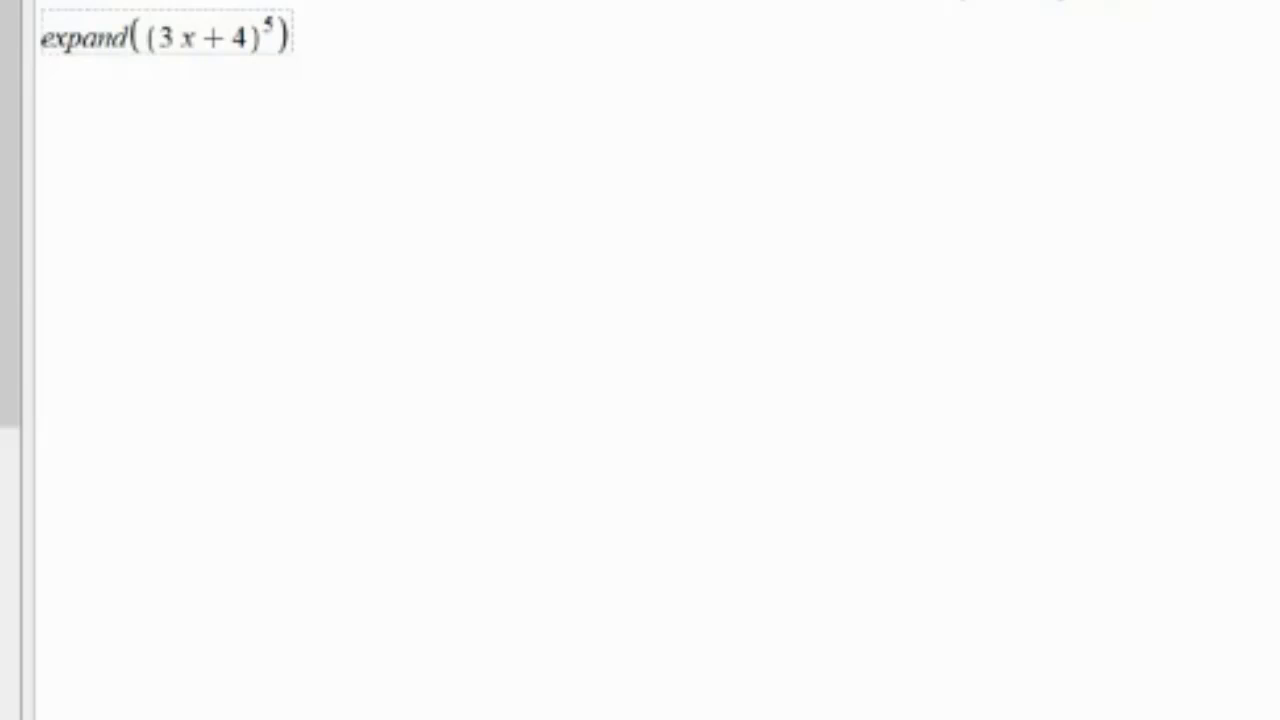
key("Return")
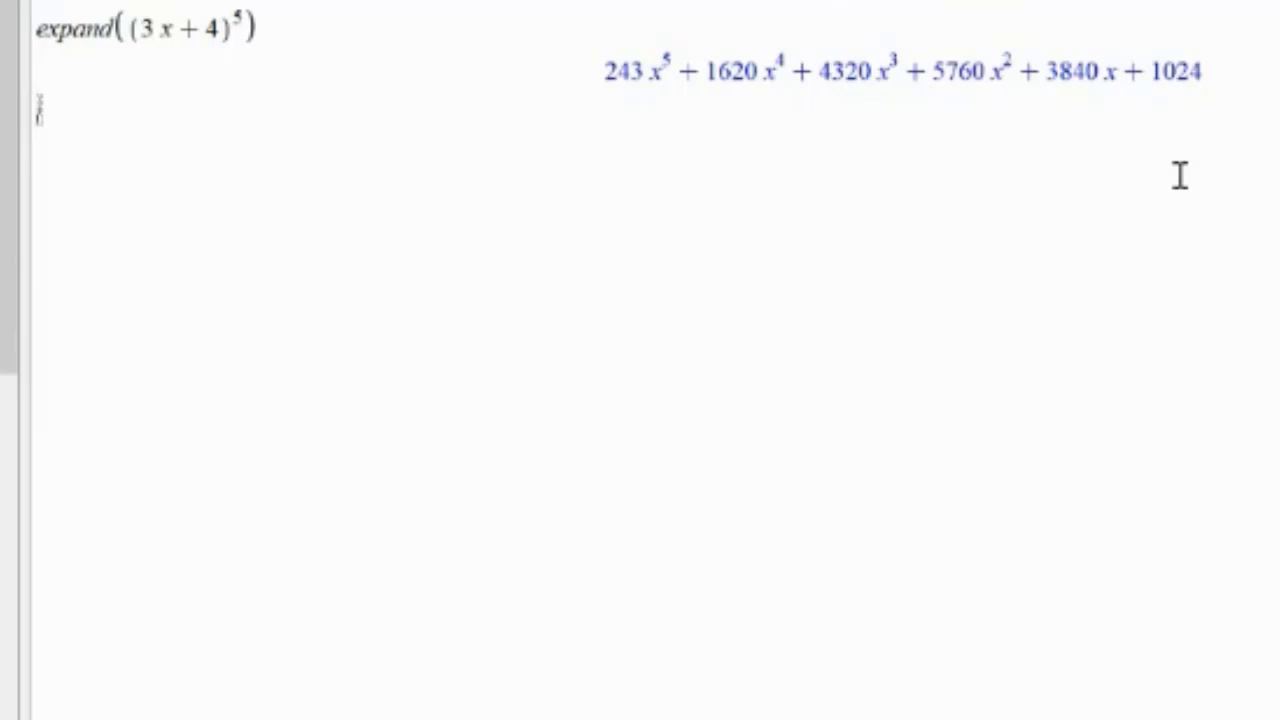
Step: Select the whole expanded polynomial to view its suggested operations, and dismiss them
left_click(1211, 64)
left_click_drag(1211, 64, 571, 83)
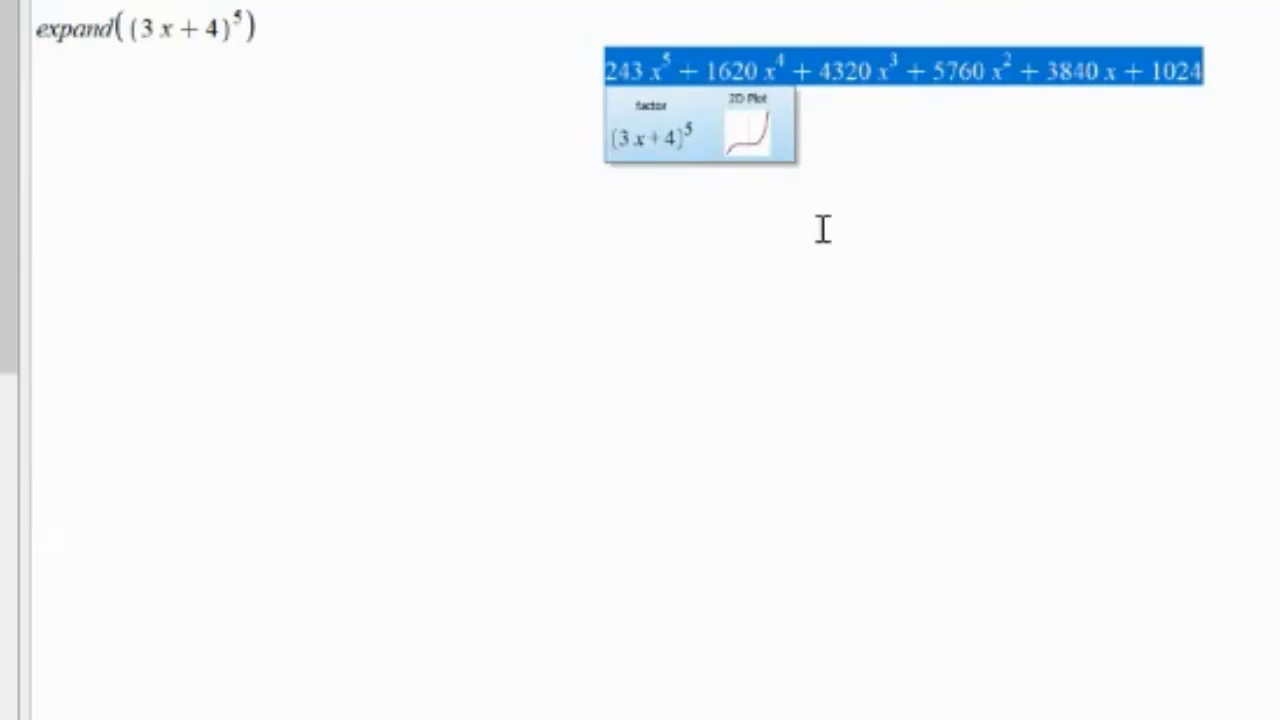
left_click(900, 180)
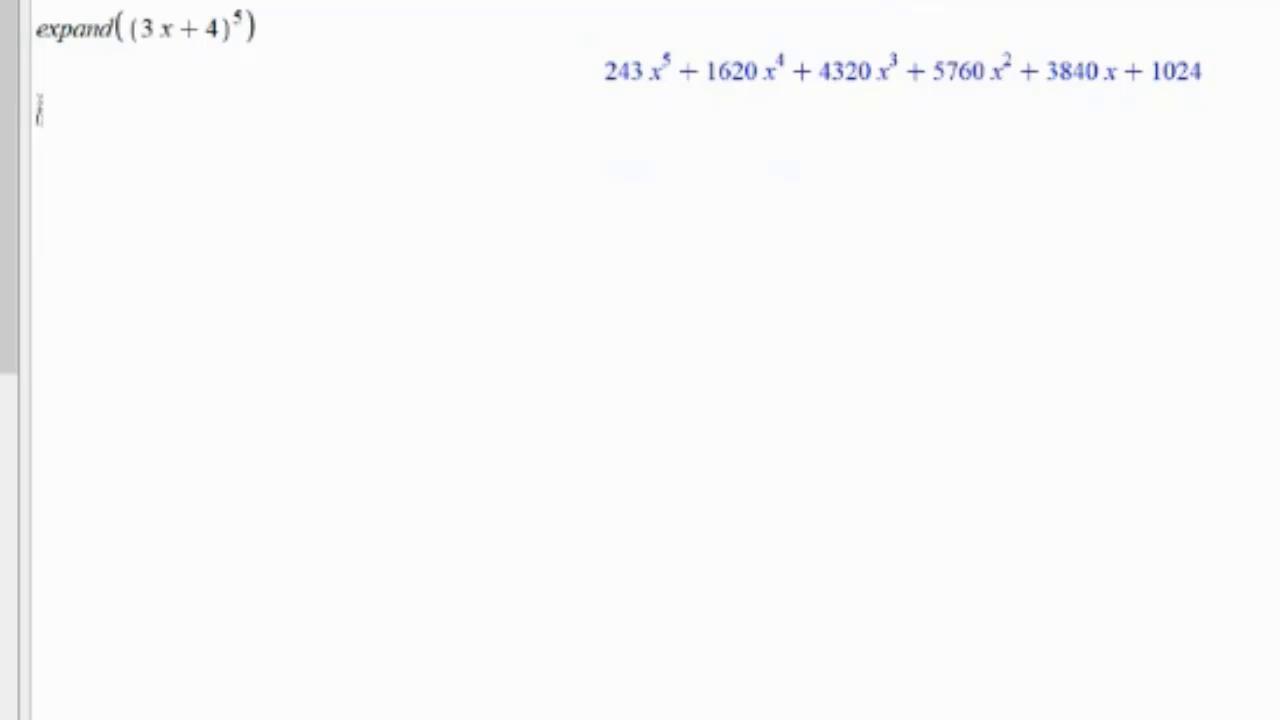
Step: Factor the expanded polynomial by evaluating factor(%) below it
type("factor")
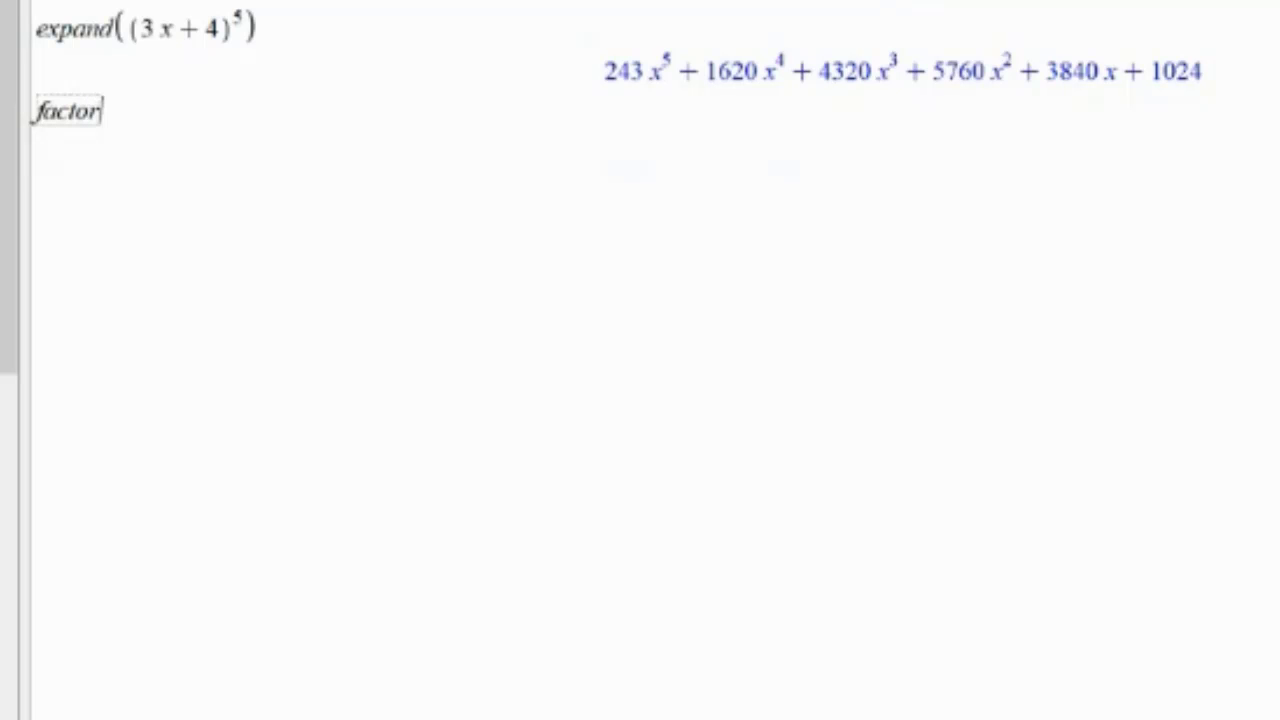
type("(")
type("%)")
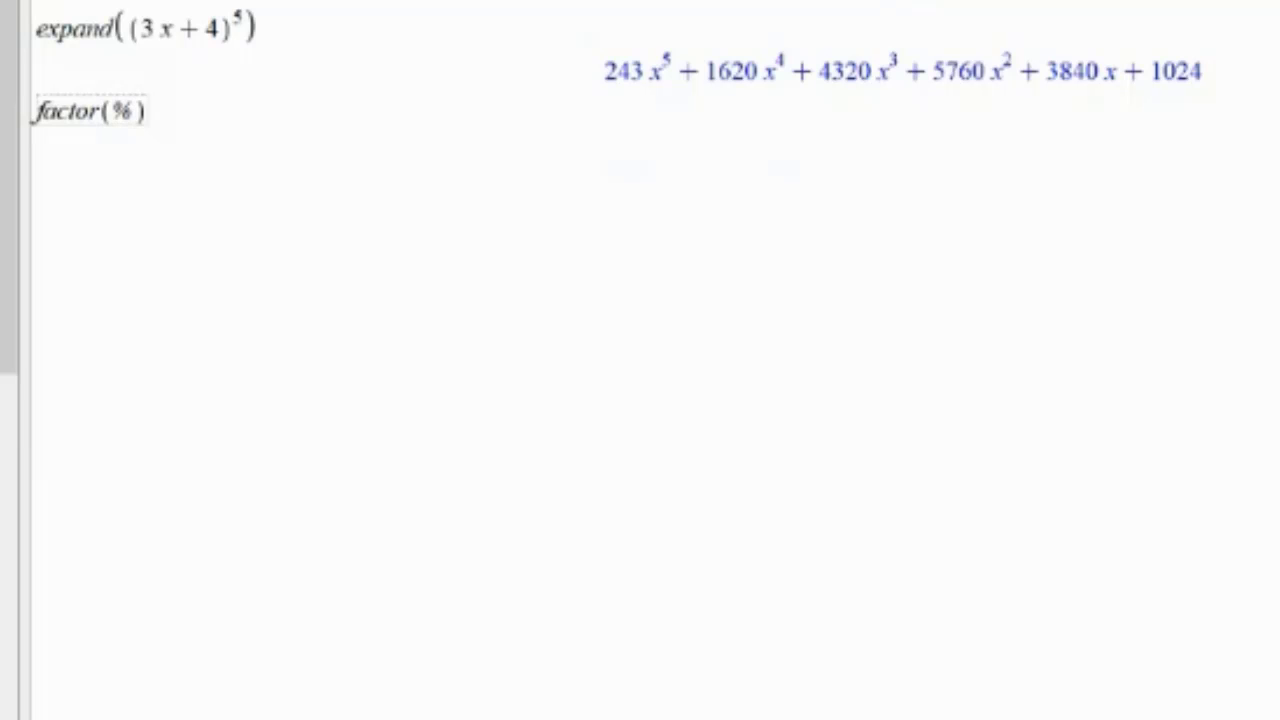
key("Return")
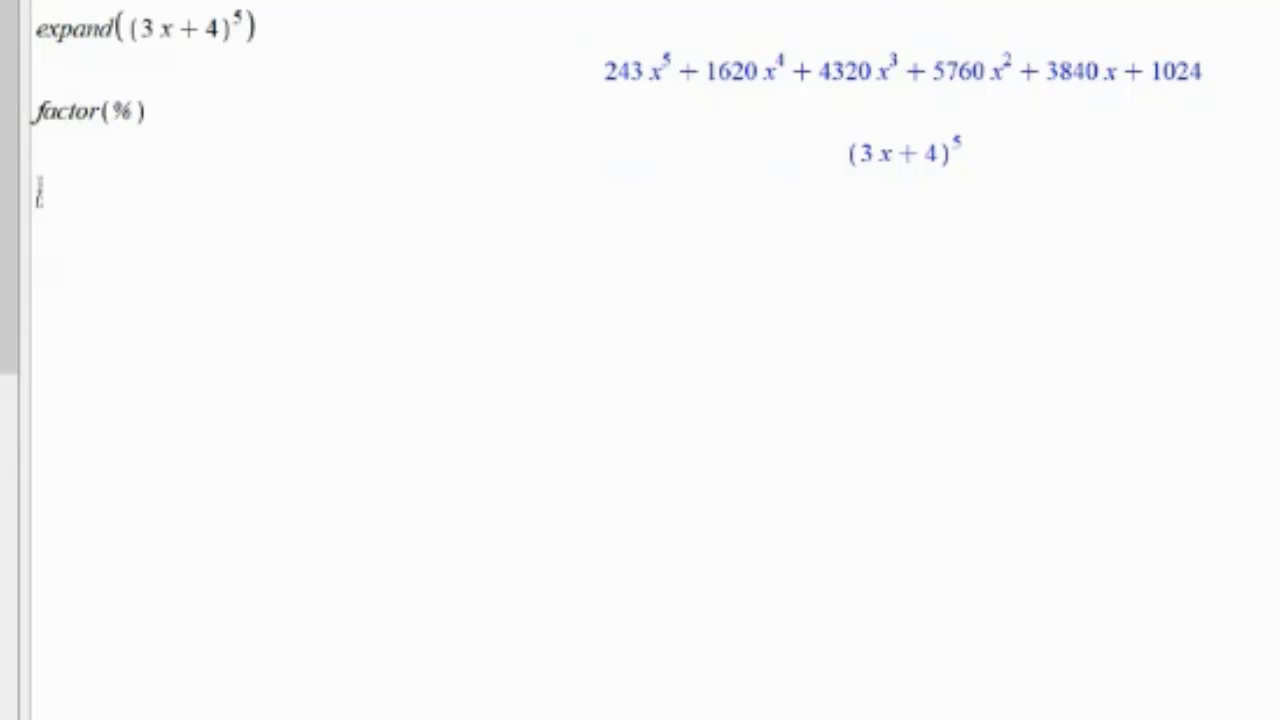
Step: Enter a simplify command on the new line with the placeholder fraction 5/4 as its argument
type("simplify")
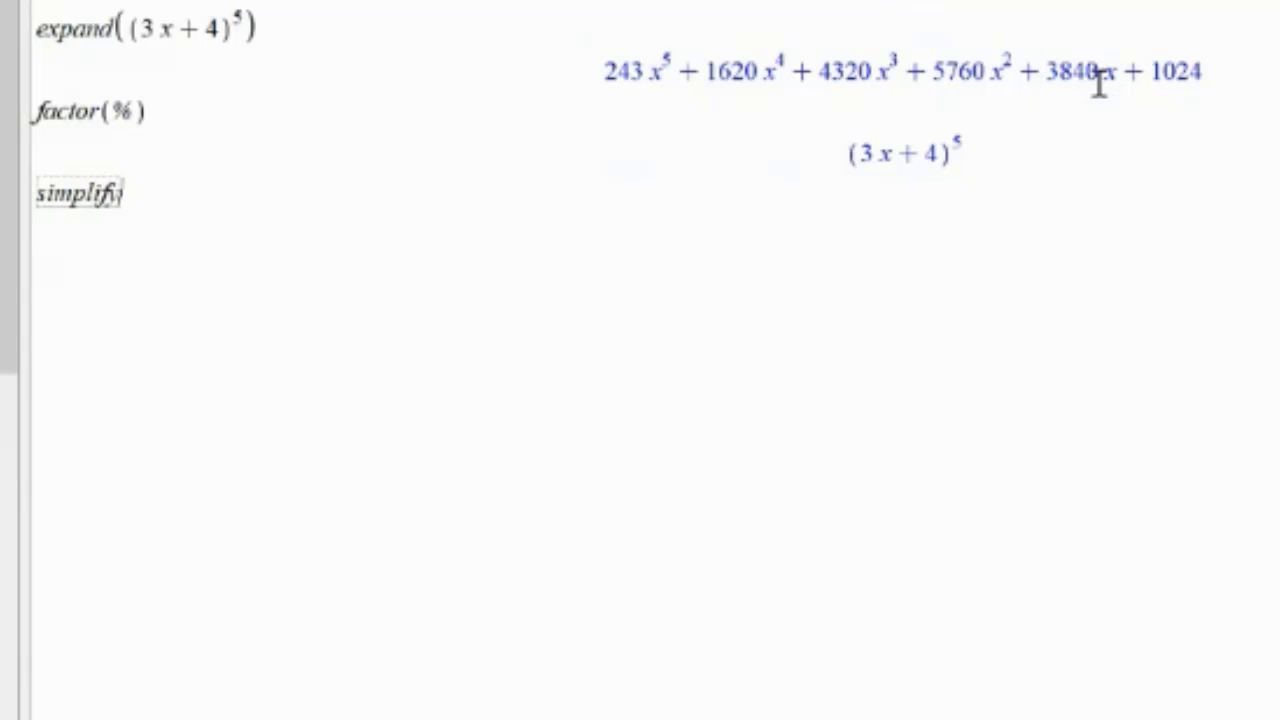
left_click_drag(1212, 70, 610, 76)
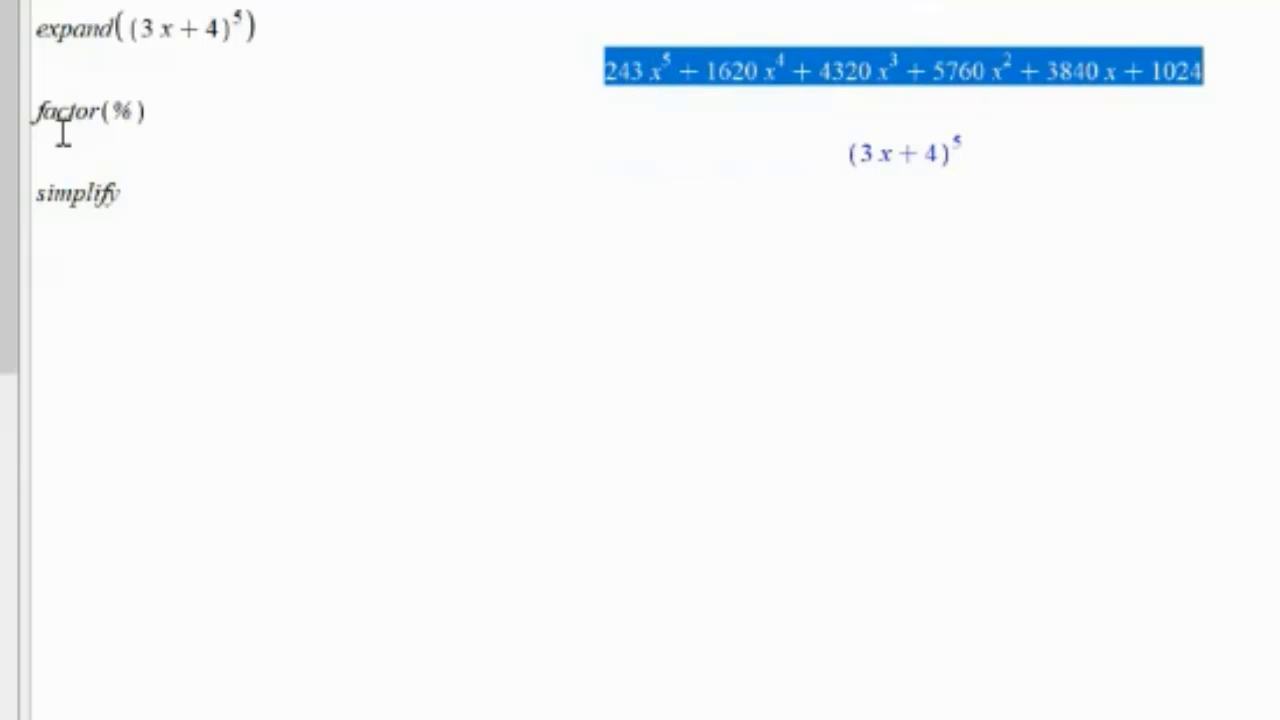
left_click(148, 193)
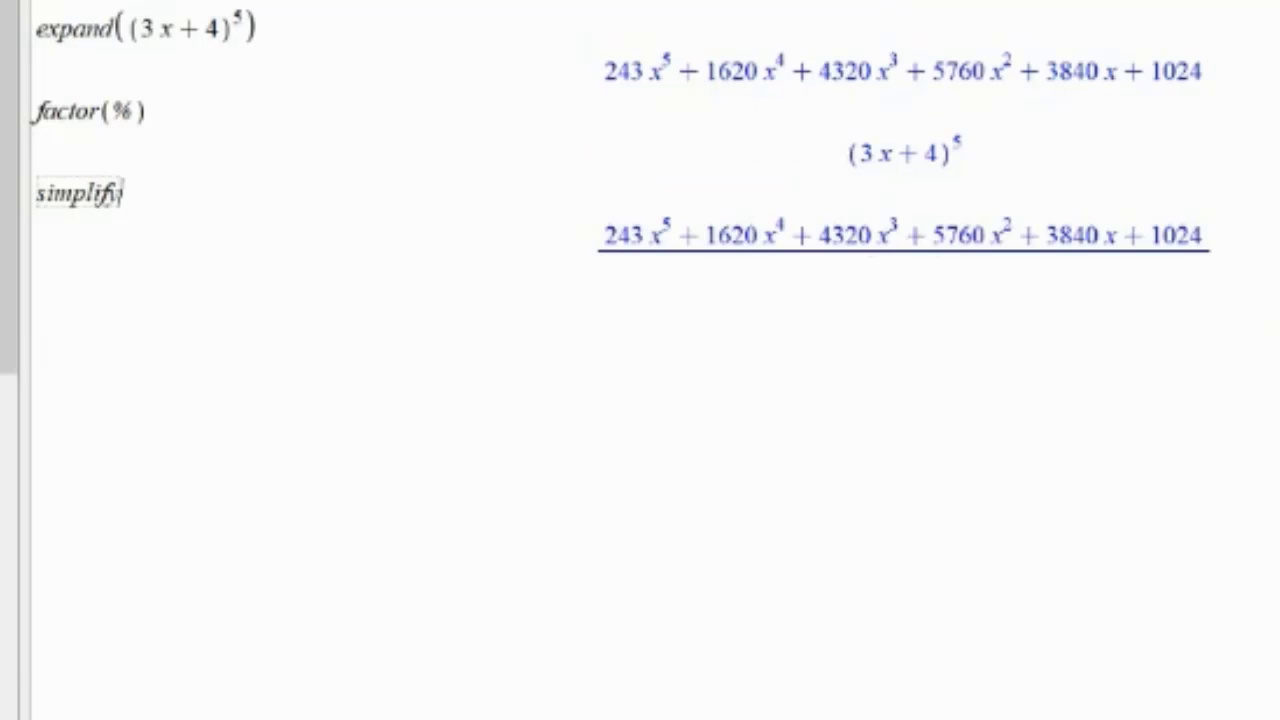
type("(5/4")
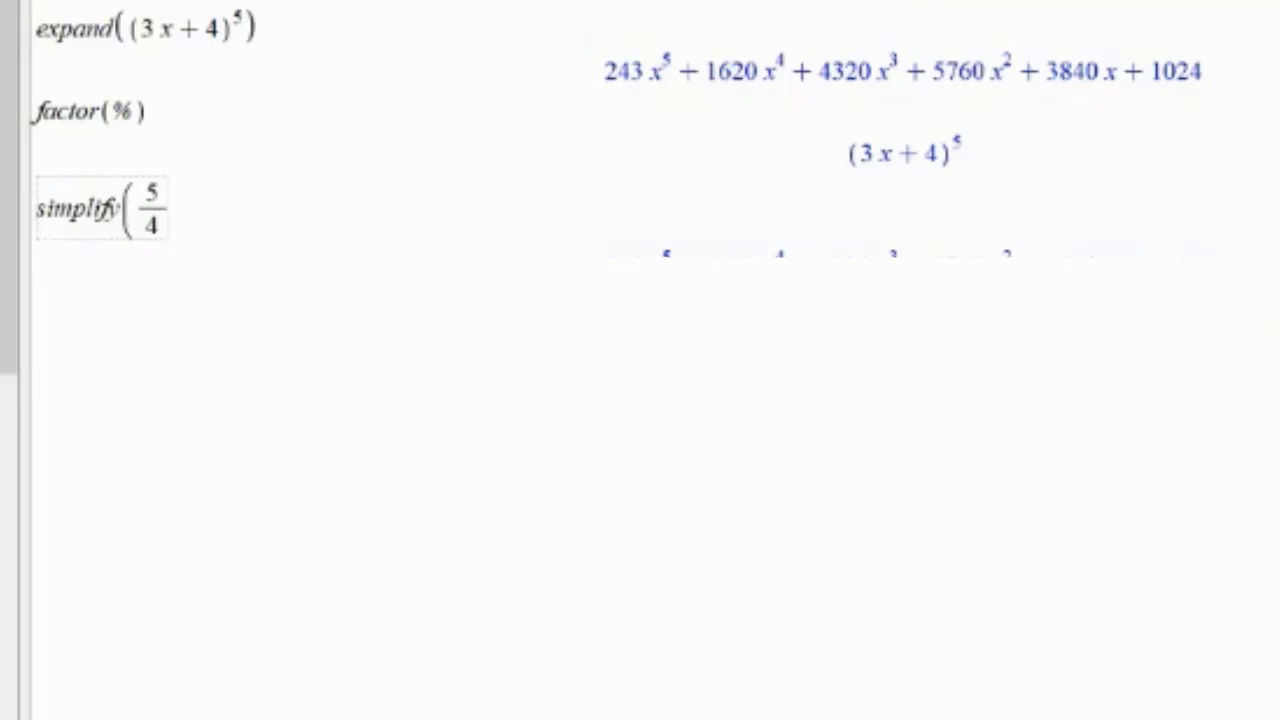
key("Right")
type(")")
Step: Replace the denominator of the fraction in the simplify command with 3x + 4
double_click(155, 224)
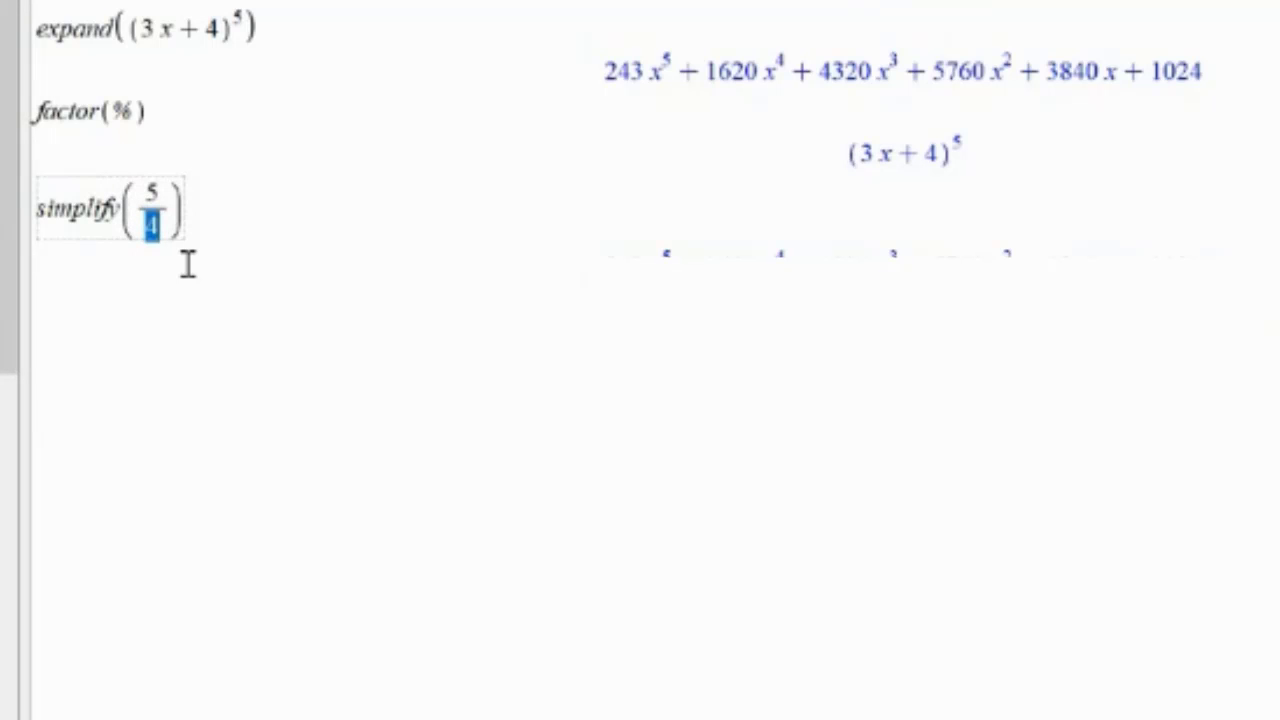
type("3 x ")
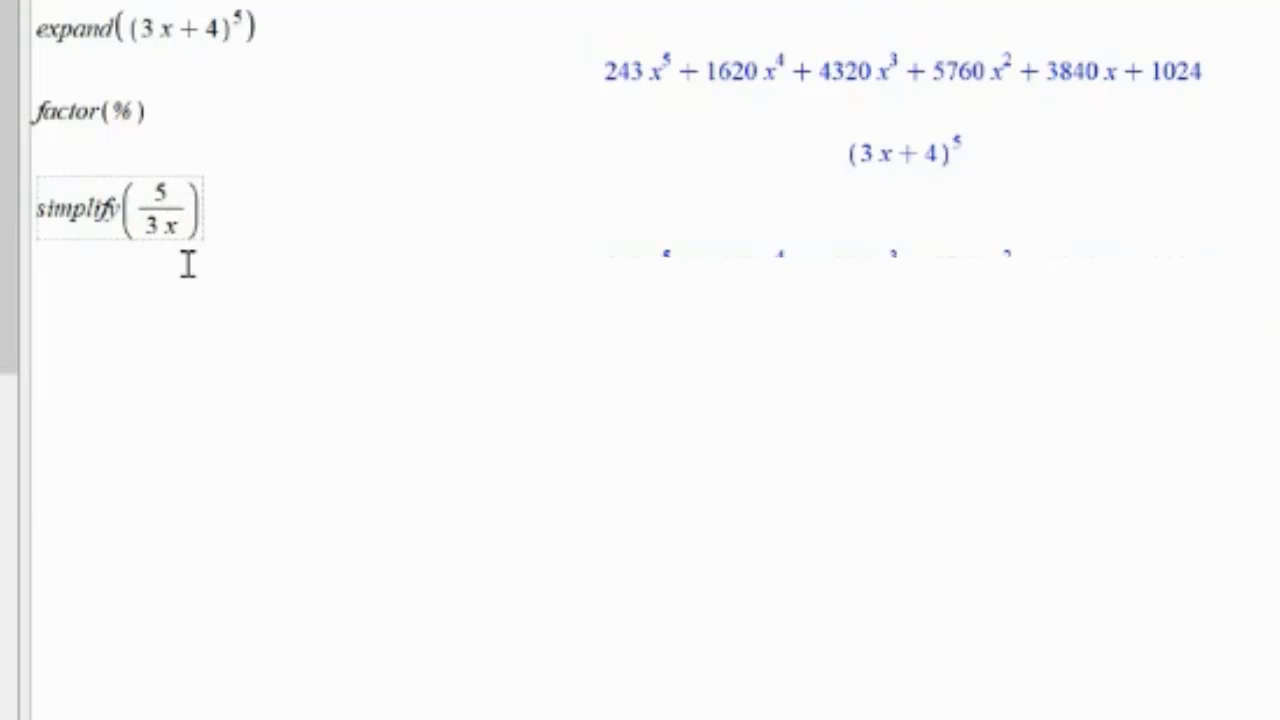
type("+")
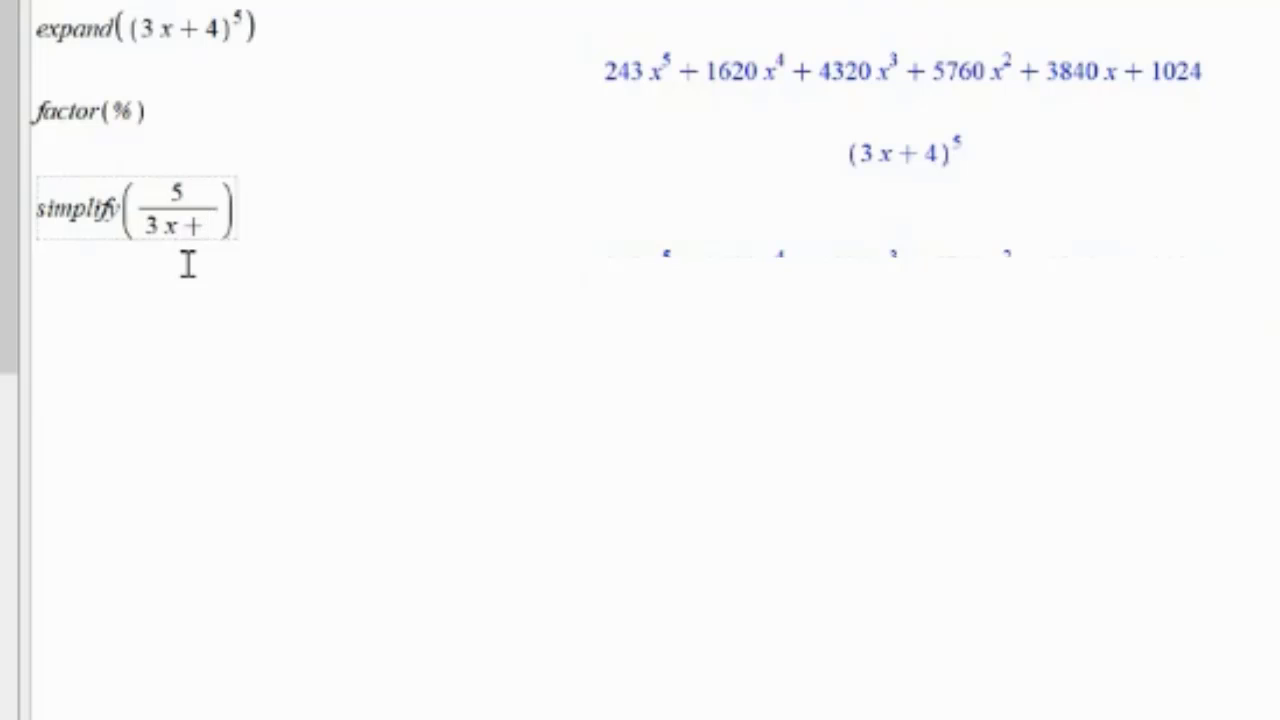
type("4")
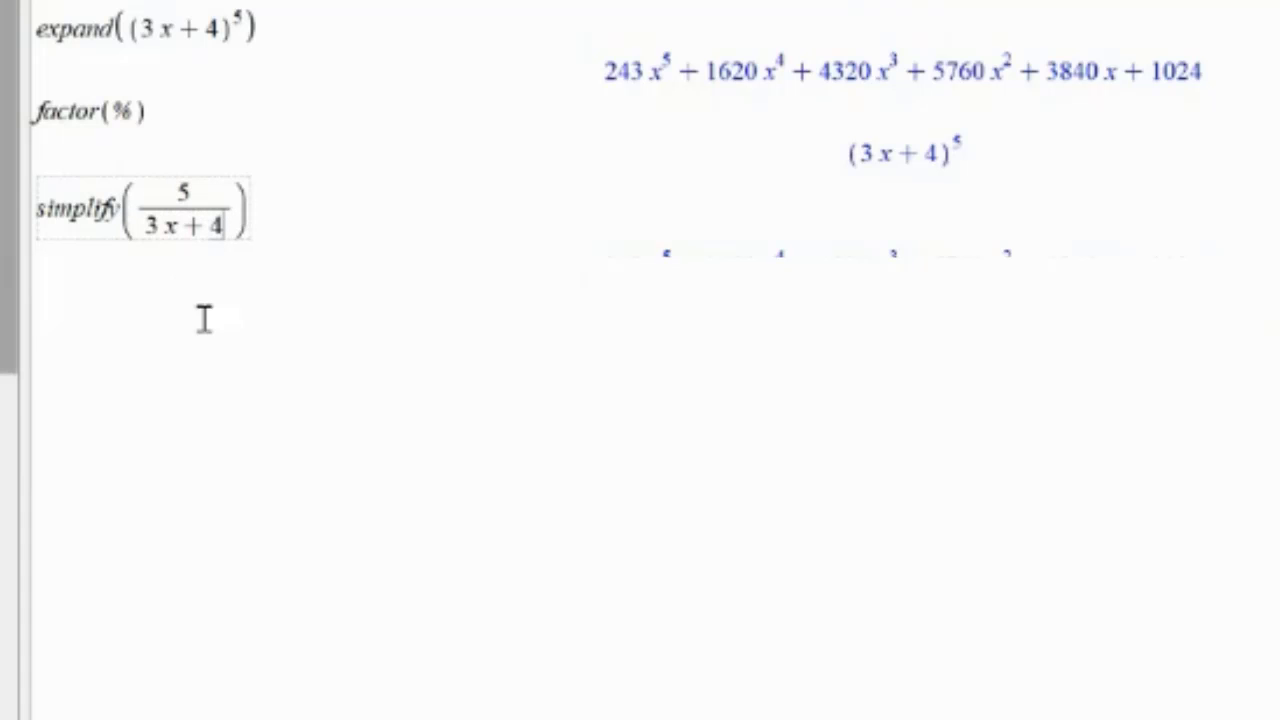
Step: Copy the expanded fifth-degree polynomial over the numerator 5 in the simplify command and evaluate it
left_click_drag(1200, 72, 634, 71)
key("ctrl+c")
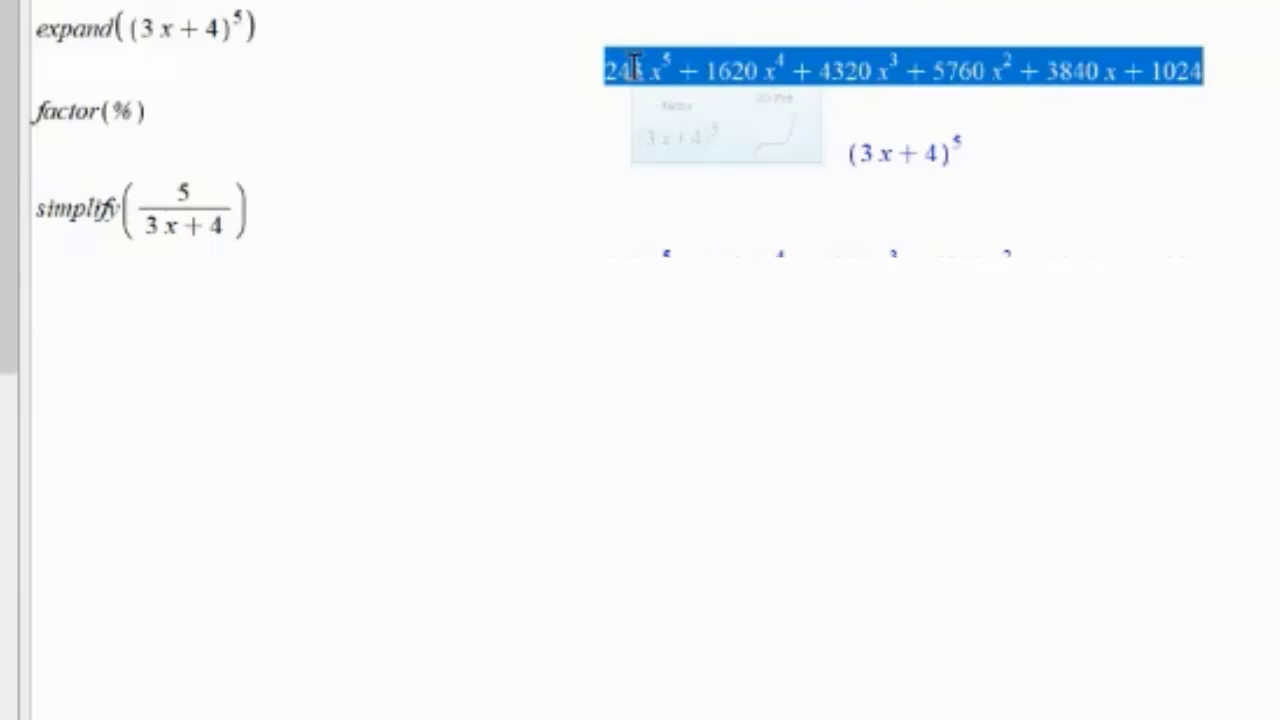
left_click(192, 192)
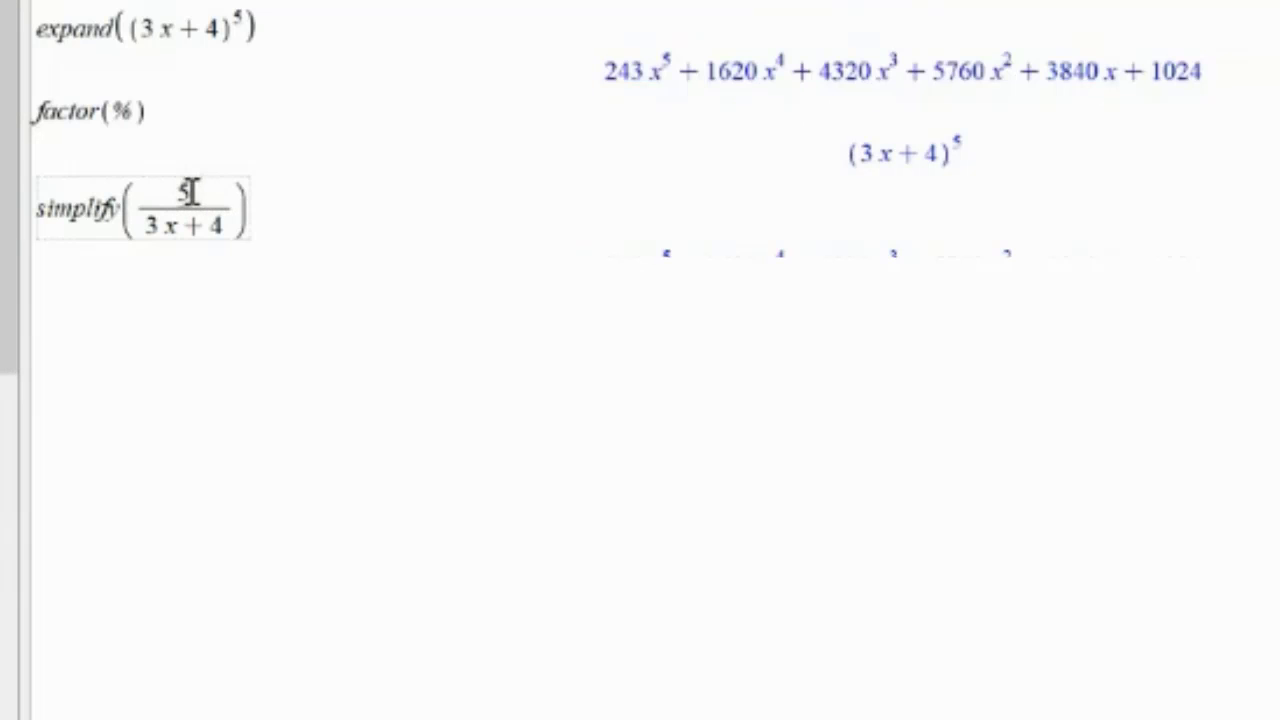
double_click(185, 192)
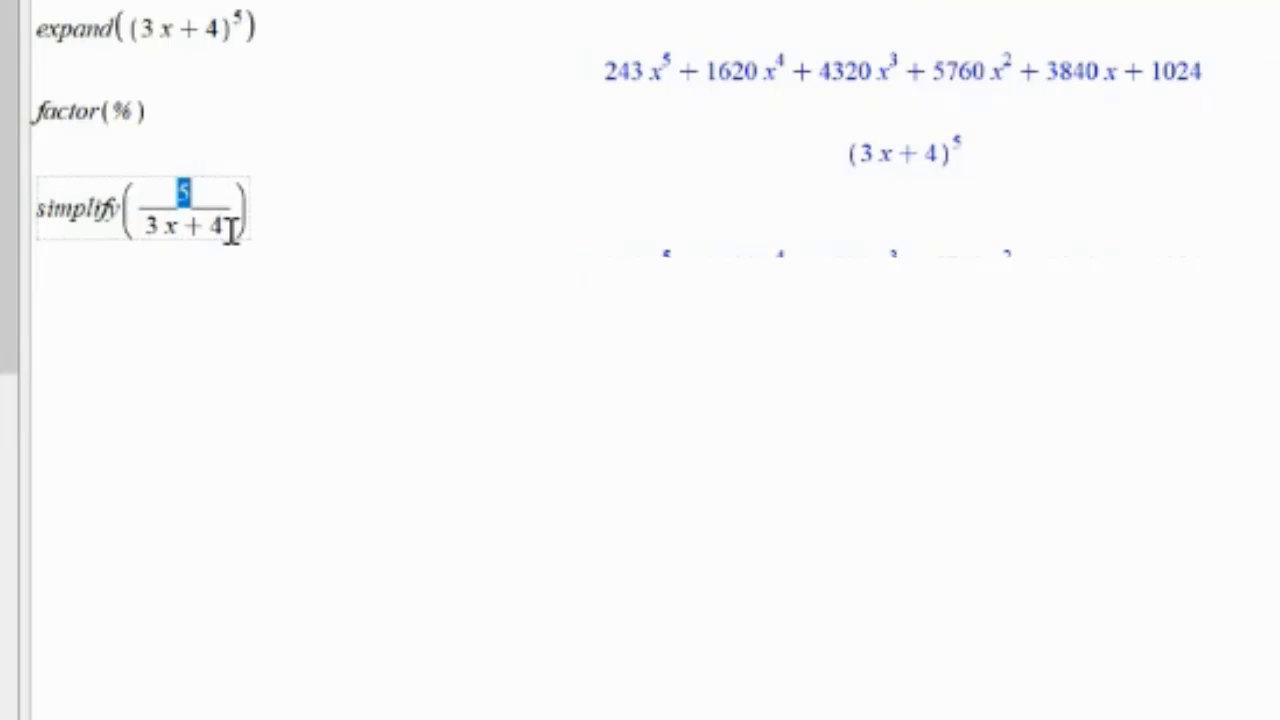
key("ctrl+v")
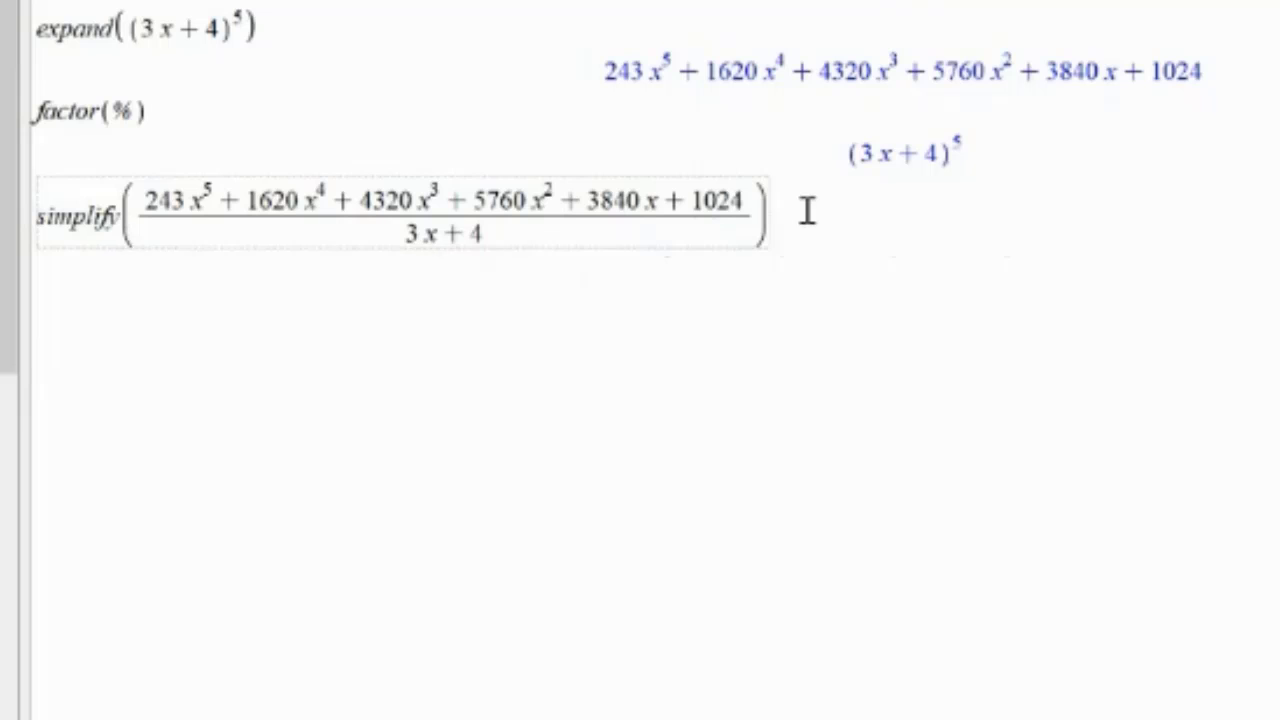
key("Return")
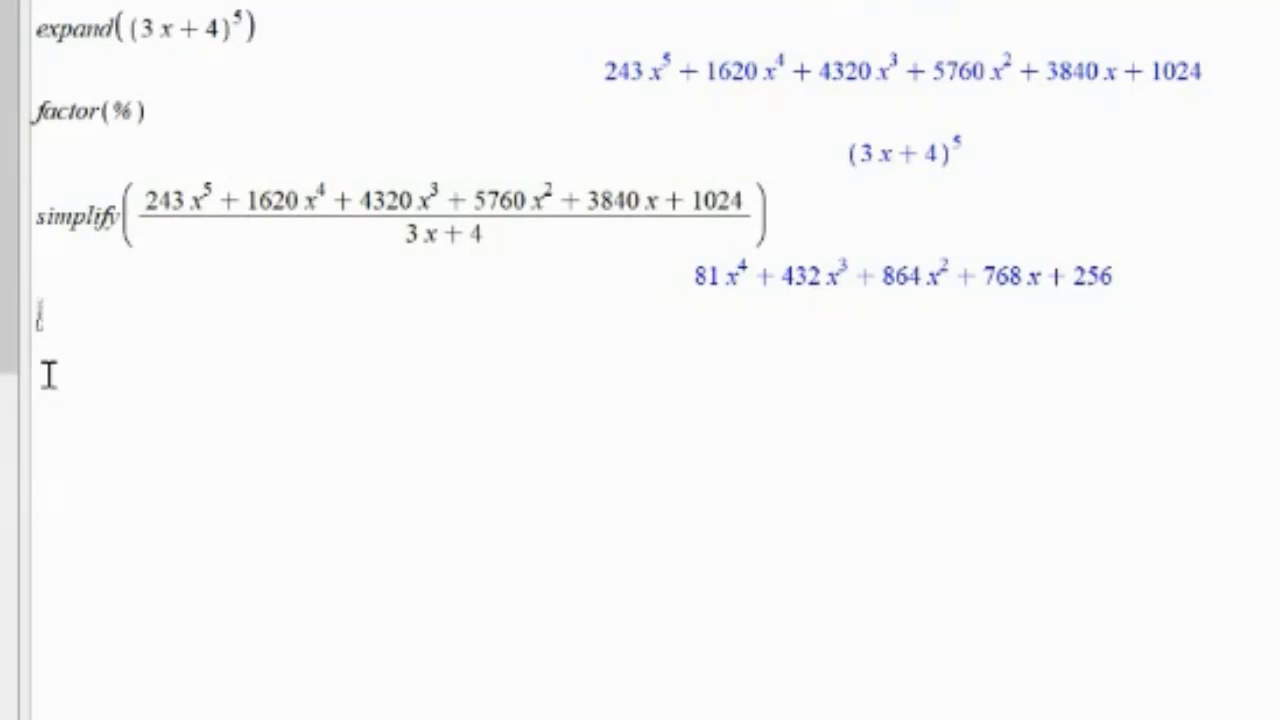
Step: Factor the simplified fourth-degree polynomial by evaluating factor(%) below it
type("facto")
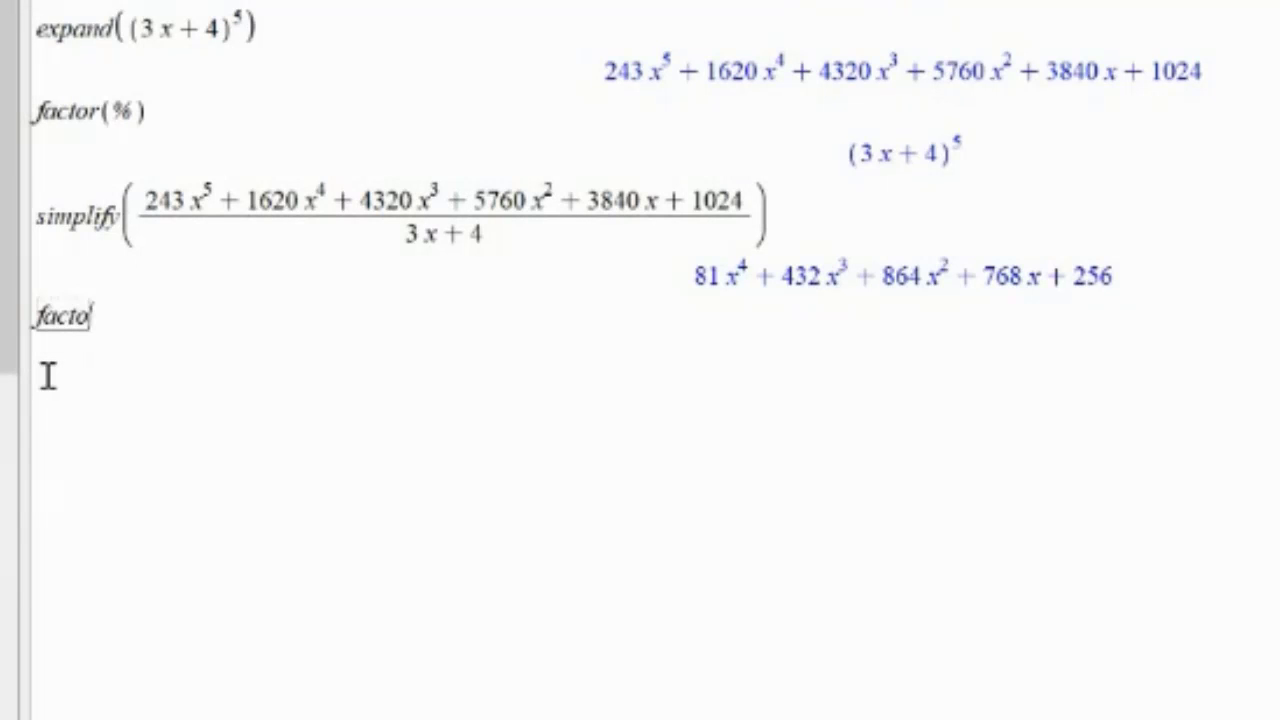
type("r(%)")
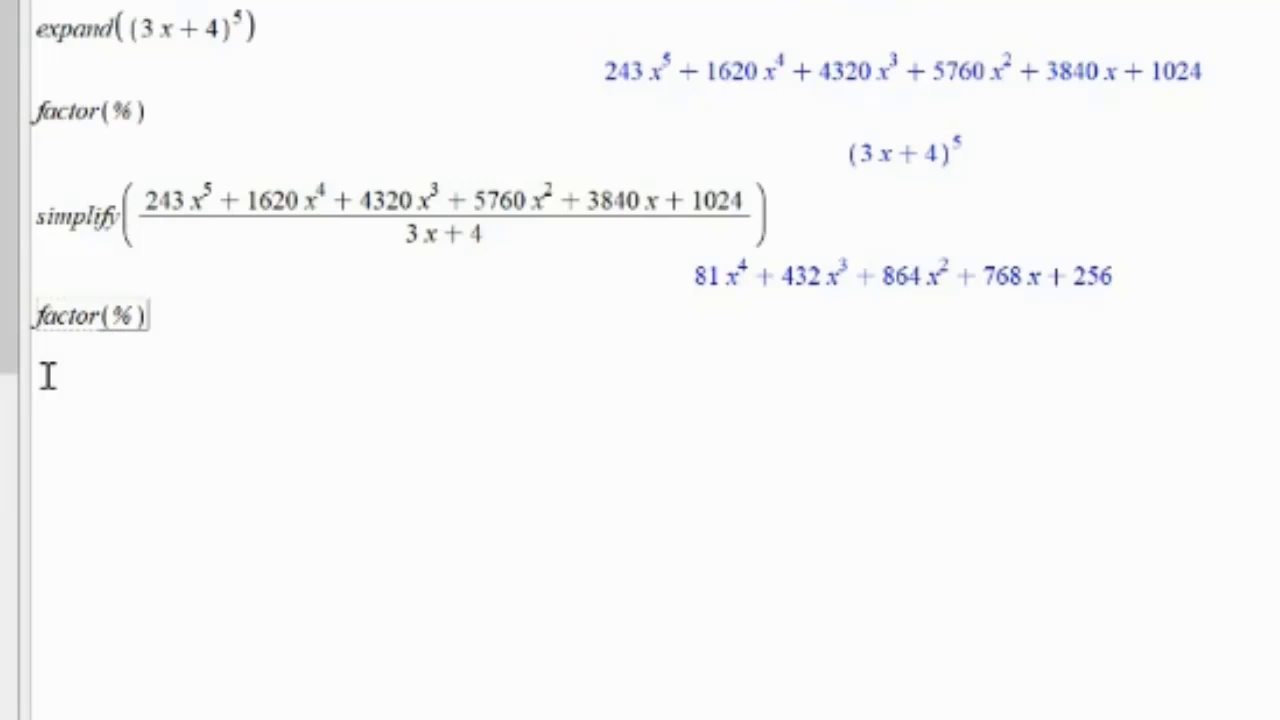
key("Return")
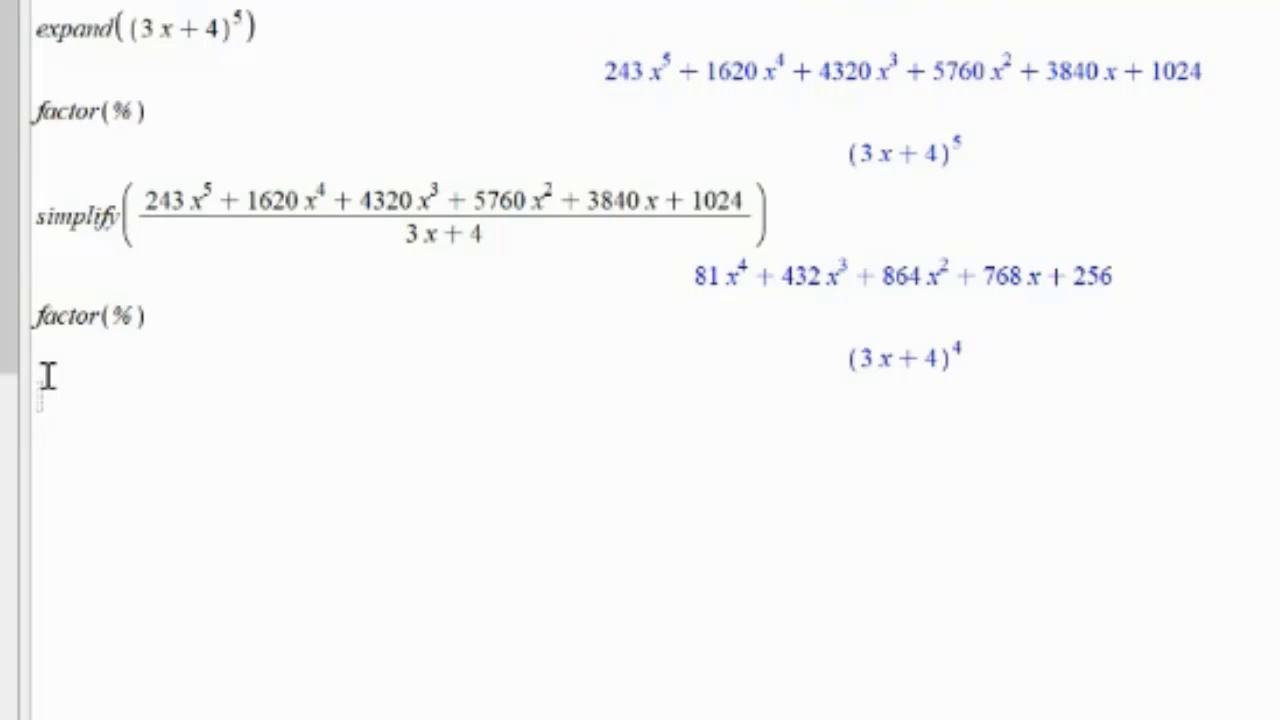
Step: Begin an eval command on the new line with the expression 3x^2 + 2x - 3
type("eval(3 x^2+")
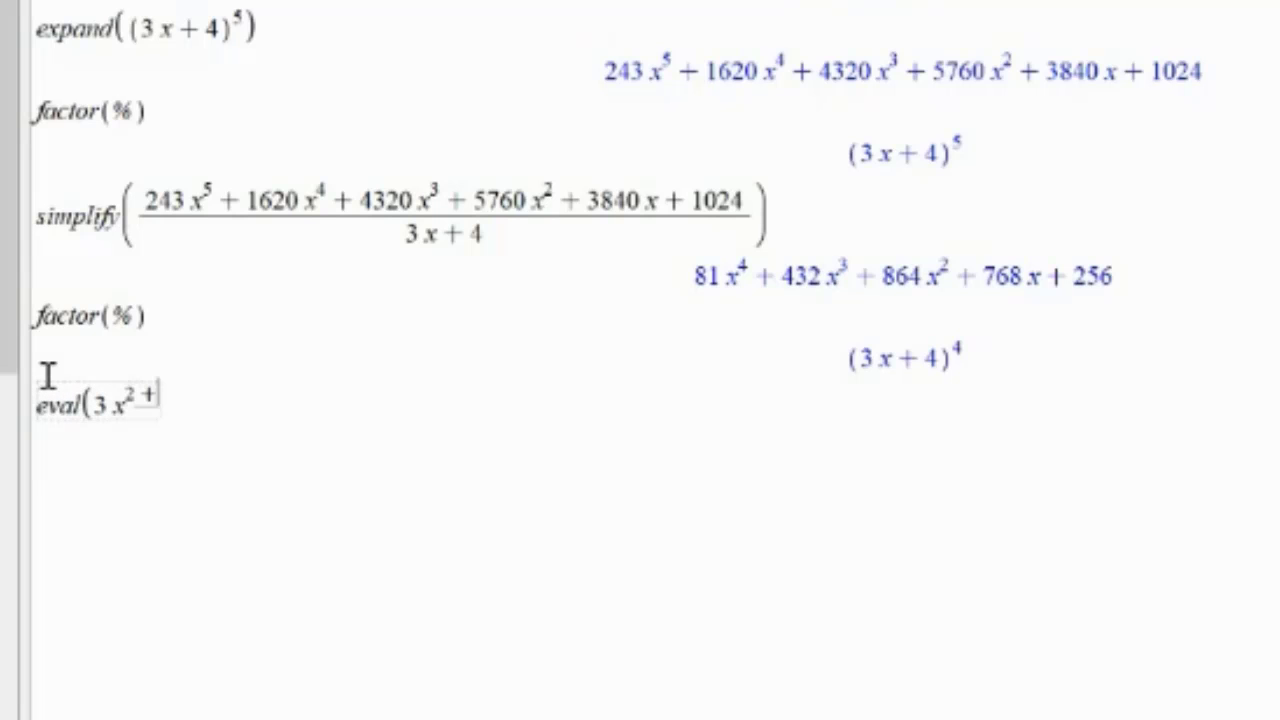
key("BackSpace")
key("Right")
type("+")
type("2*x")
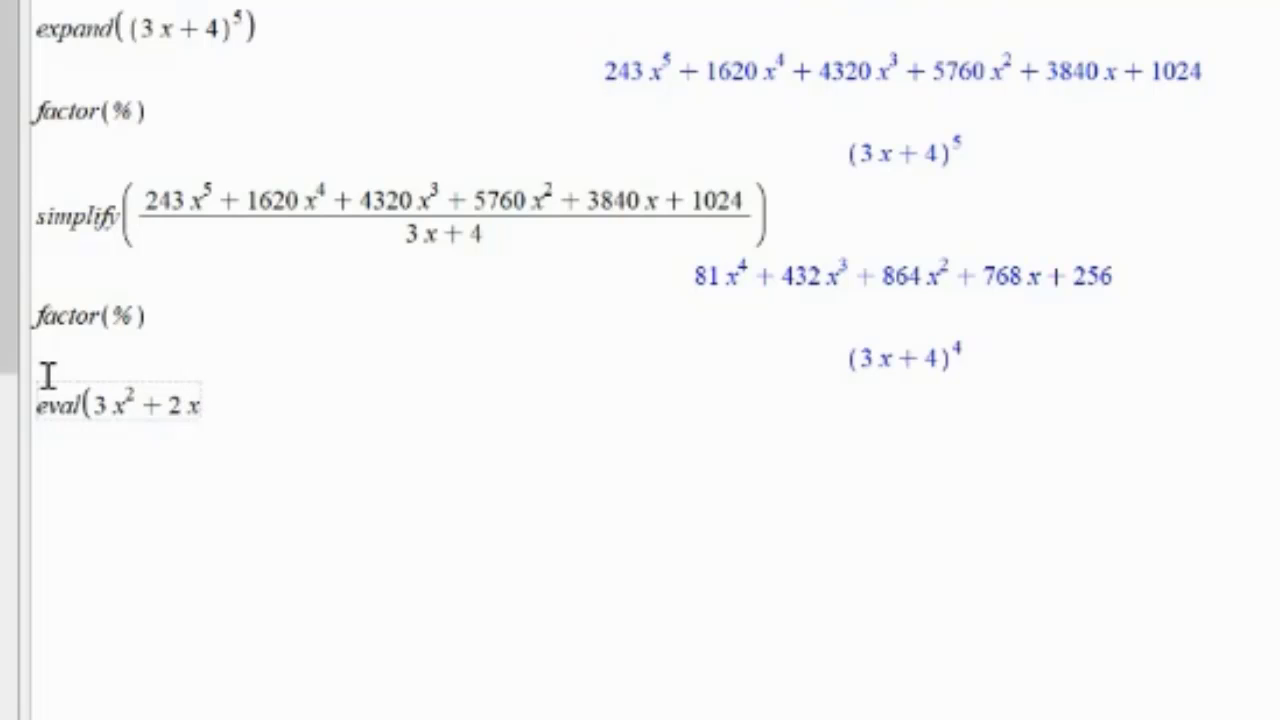
type("-")
type("3")
Step: Complete the eval command with the substitution x = 3 and evaluate it
type(", ")
type("x ")
type("= ")
type("3")
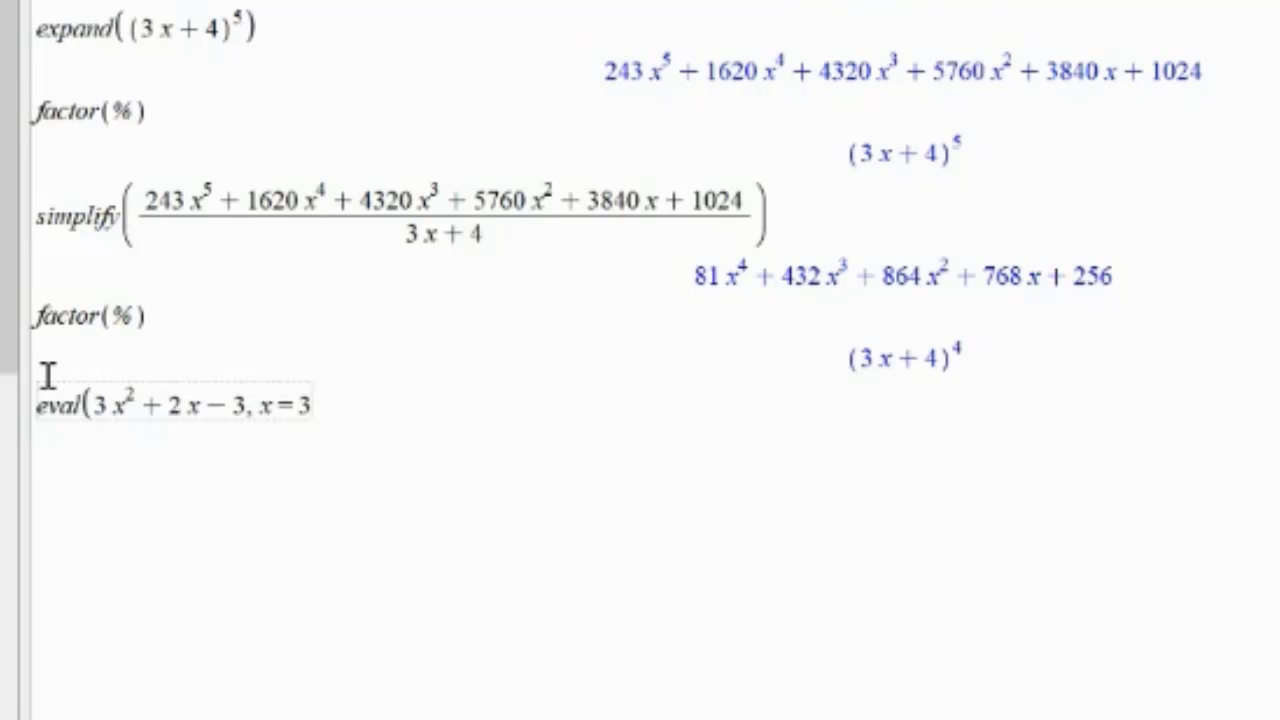
type(")")
key("Return")
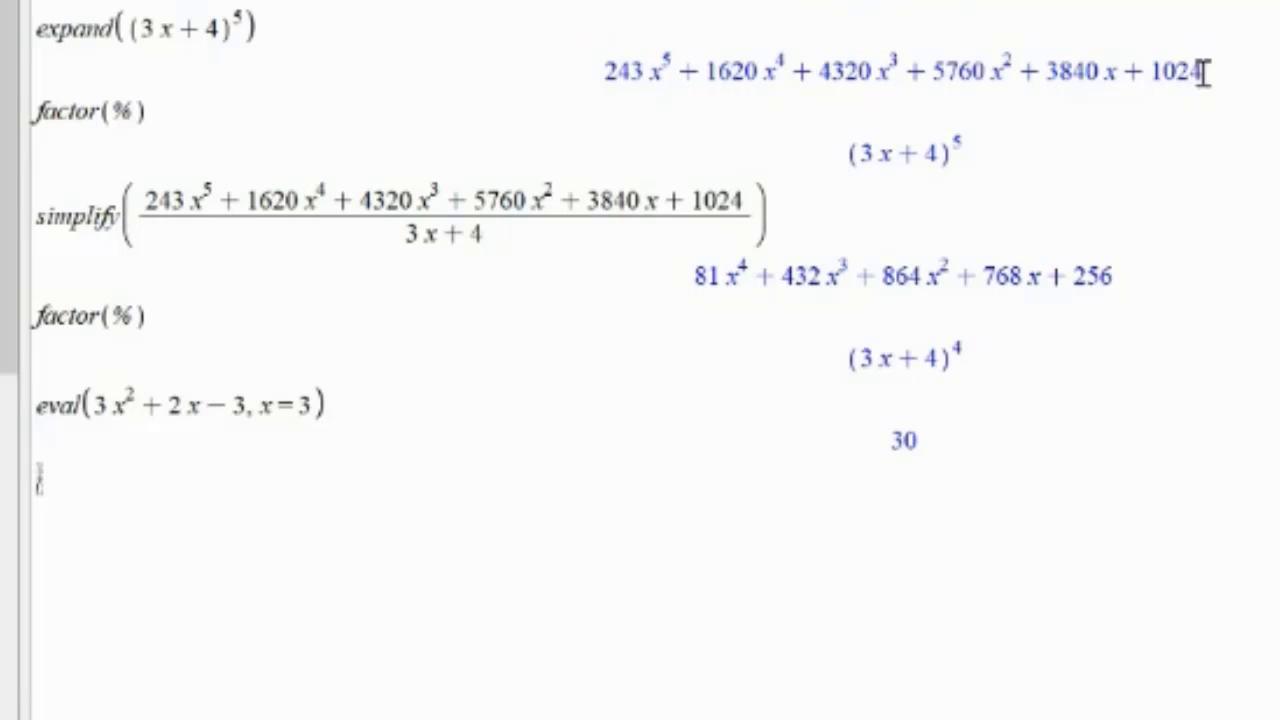
Step: Select the output of the expand command again to bring up its factor and 2D Plot suggestions
left_click_drag(1200, 69, 606, 86)
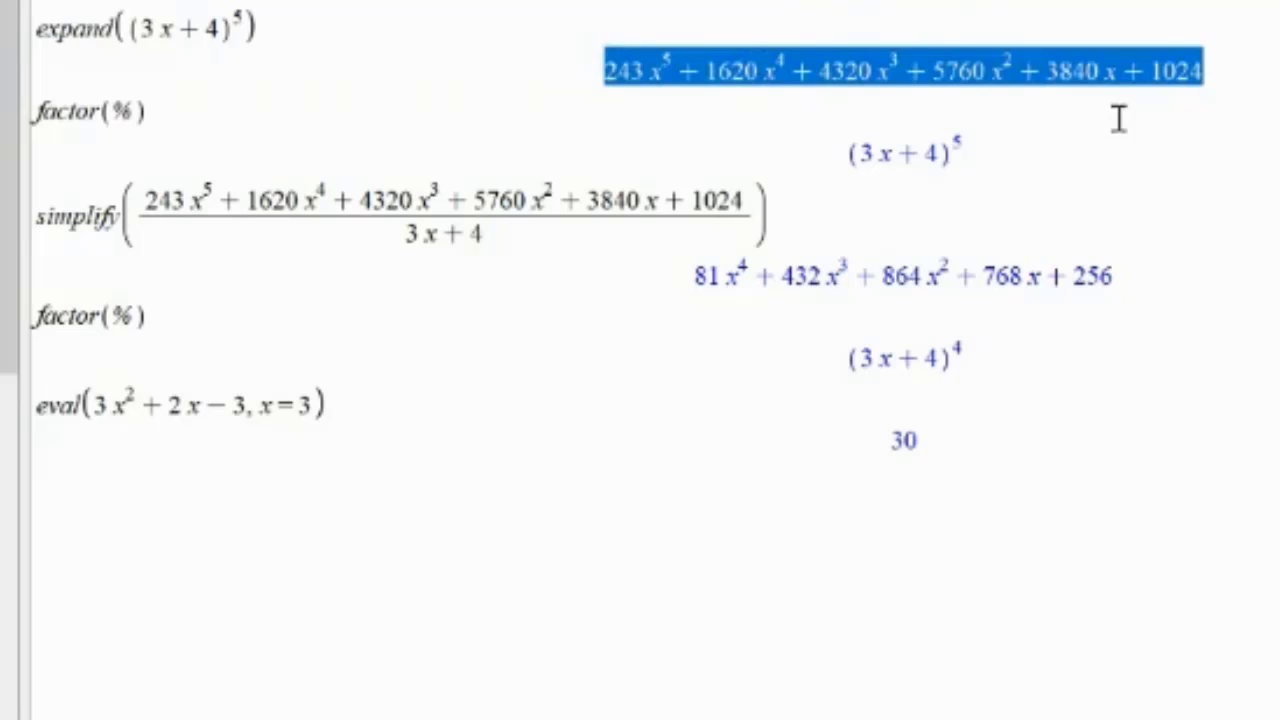
left_click(1197, 143)
left_click(1204, 70)
left_click_drag(1204, 70, 606, 86)
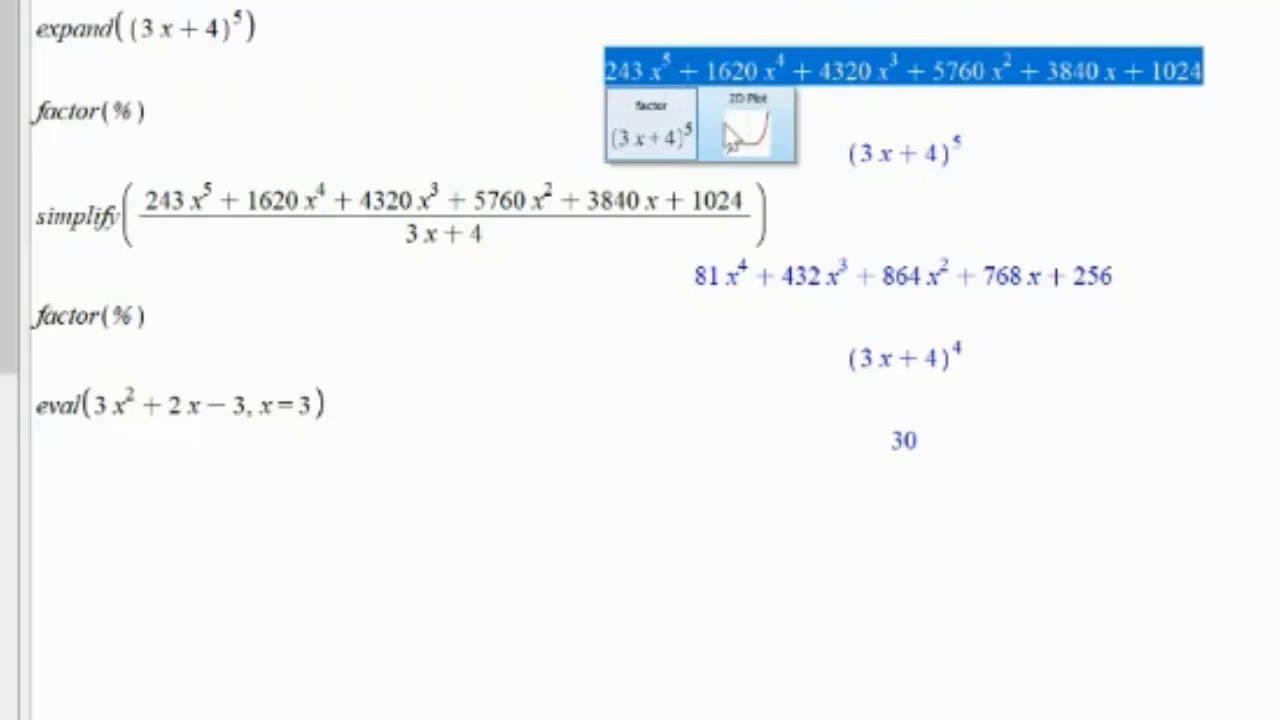
Step: Create a 2D plot of the expanded fifth-degree polynomial from its suggested operations and color the curve red
left_click(738, 132)
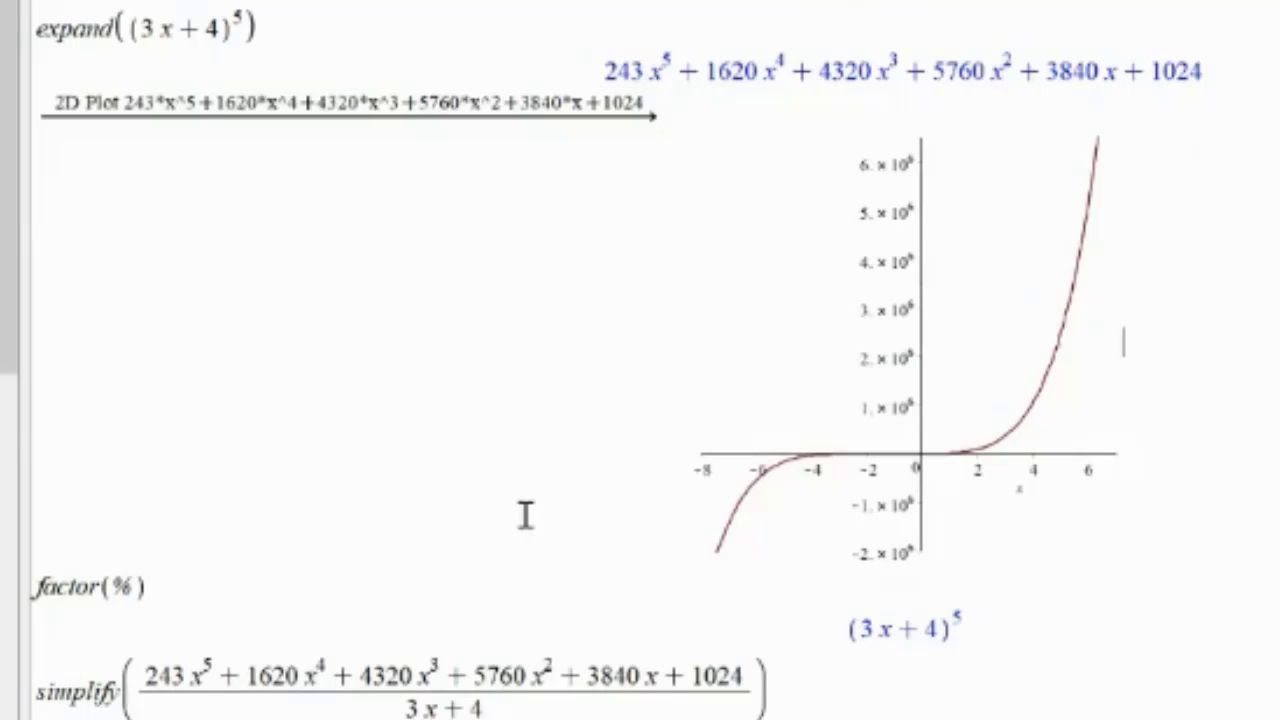
left_click(960, 325)
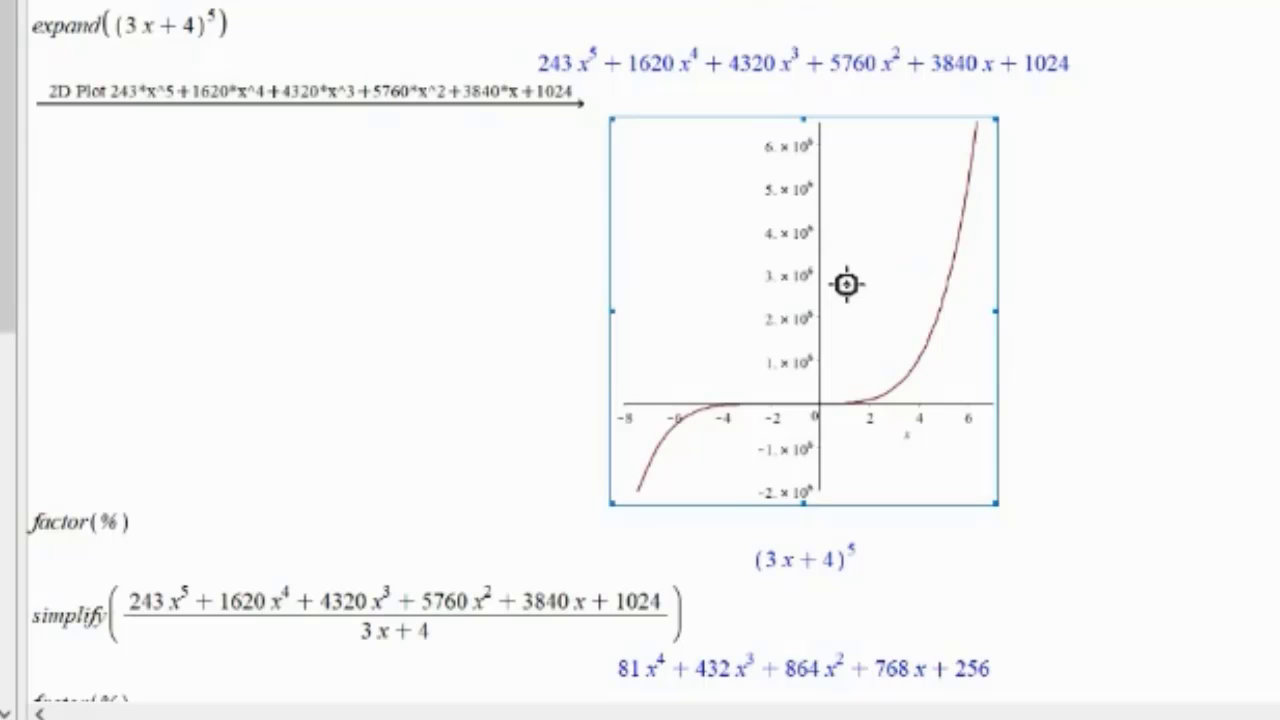
right_click(845, 283)
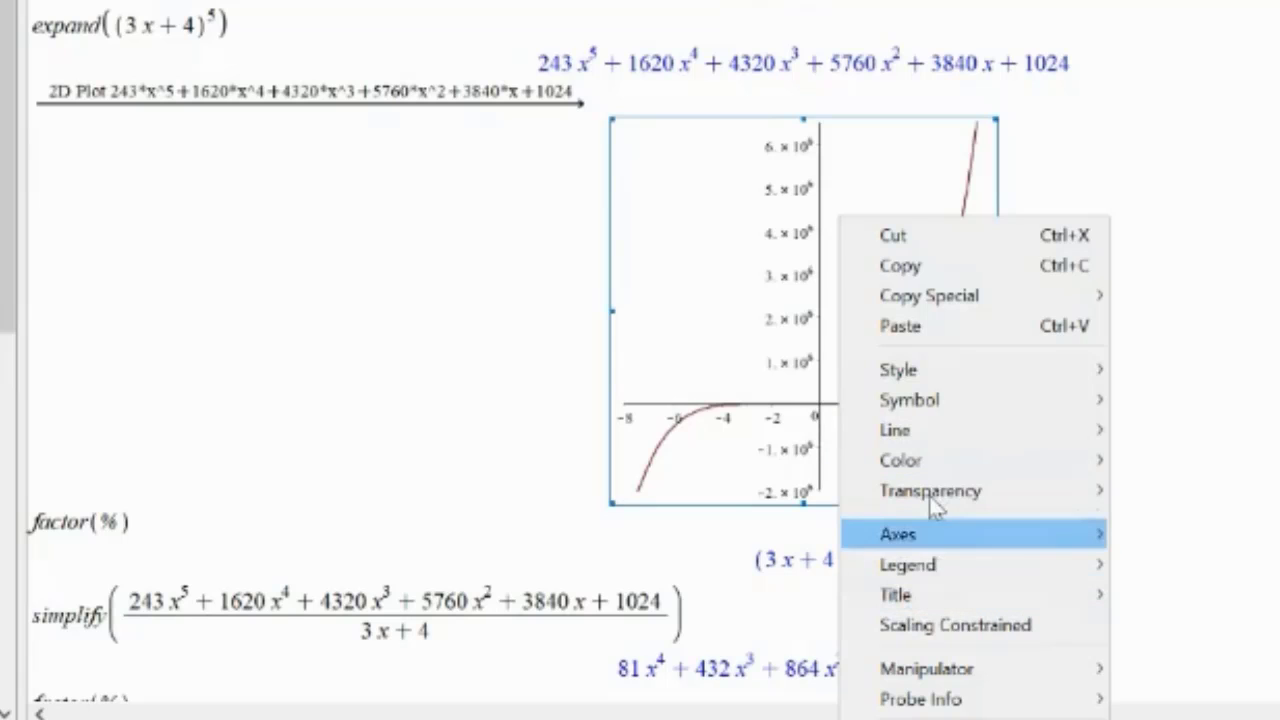
mouse_move(917, 458)
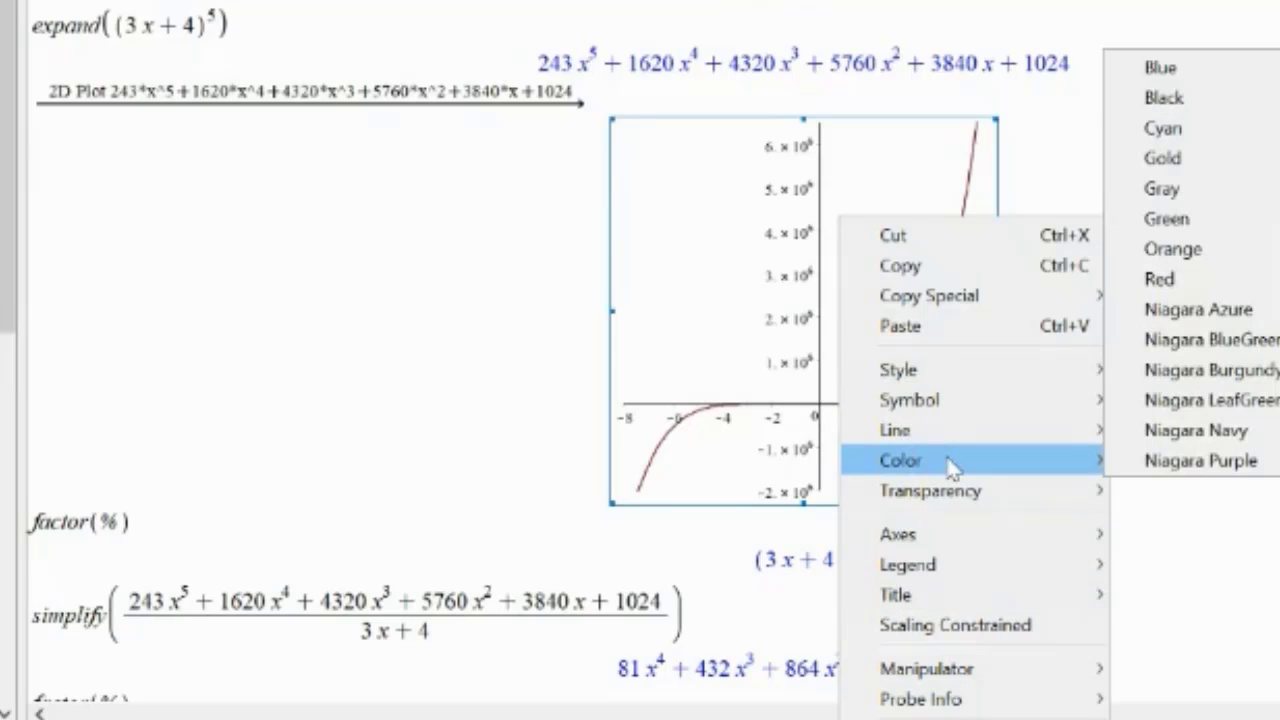
mouse_move(1070, 432)
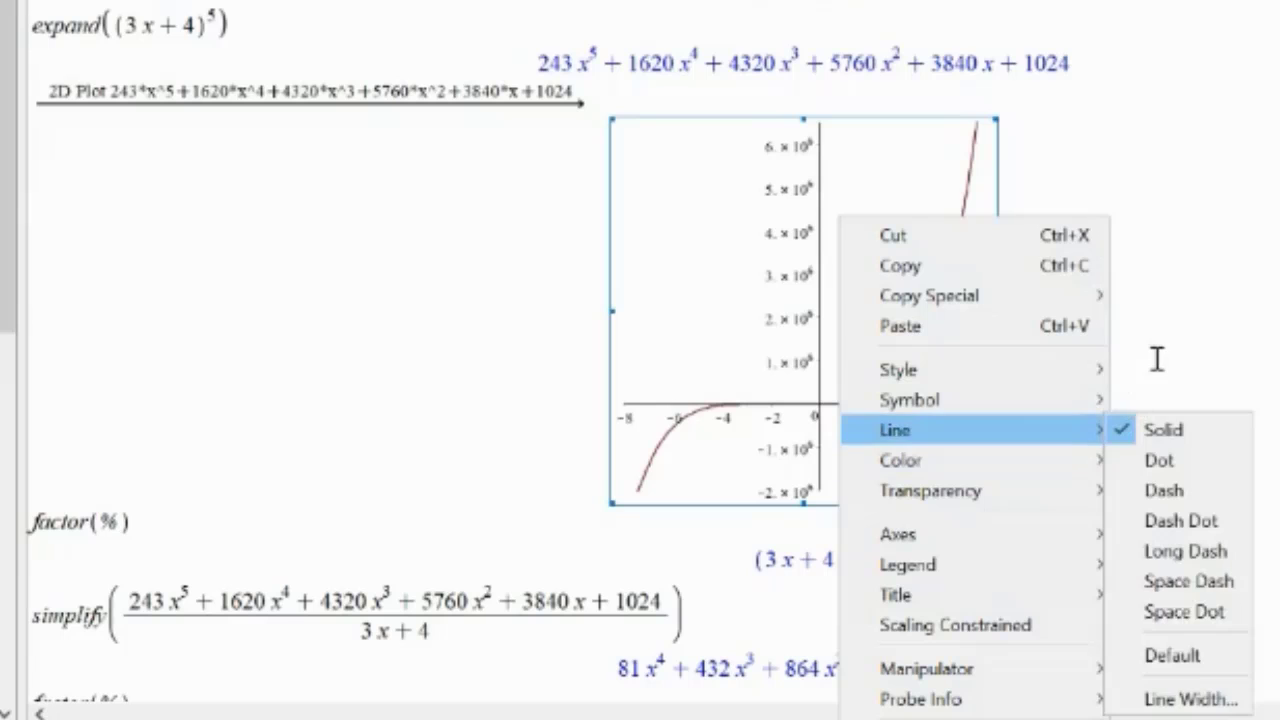
mouse_move(960, 478)
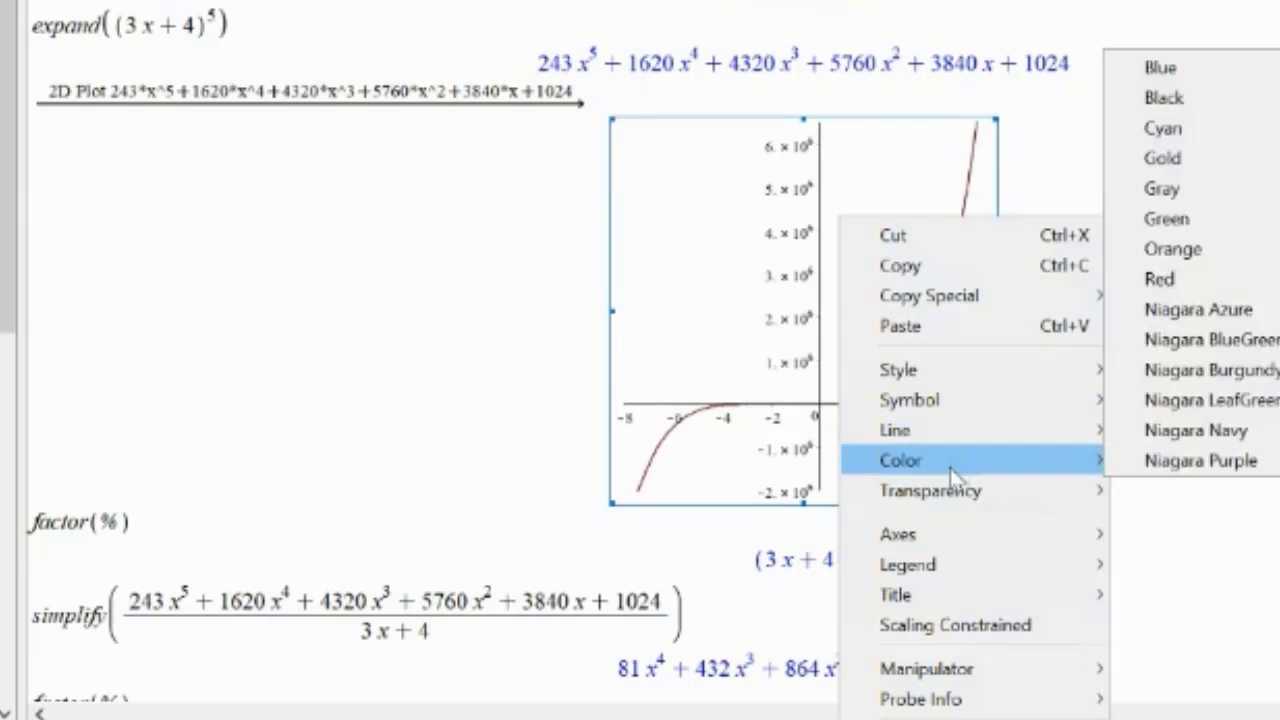
left_click(1162, 280)
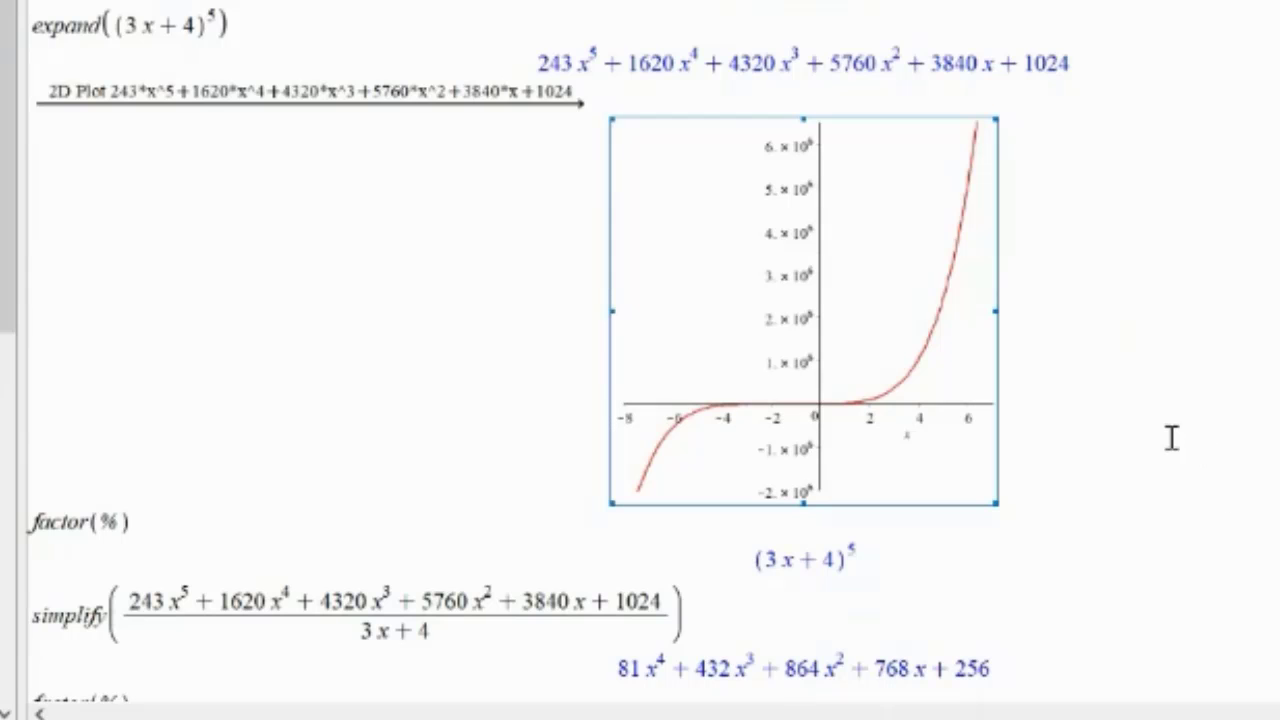
Step: Create a 2D plot of the factored output (3x+4)^4 from its suggested operations
scroll(1172, 441, "down", 1)
scroll(1172, 441, "down", 1)
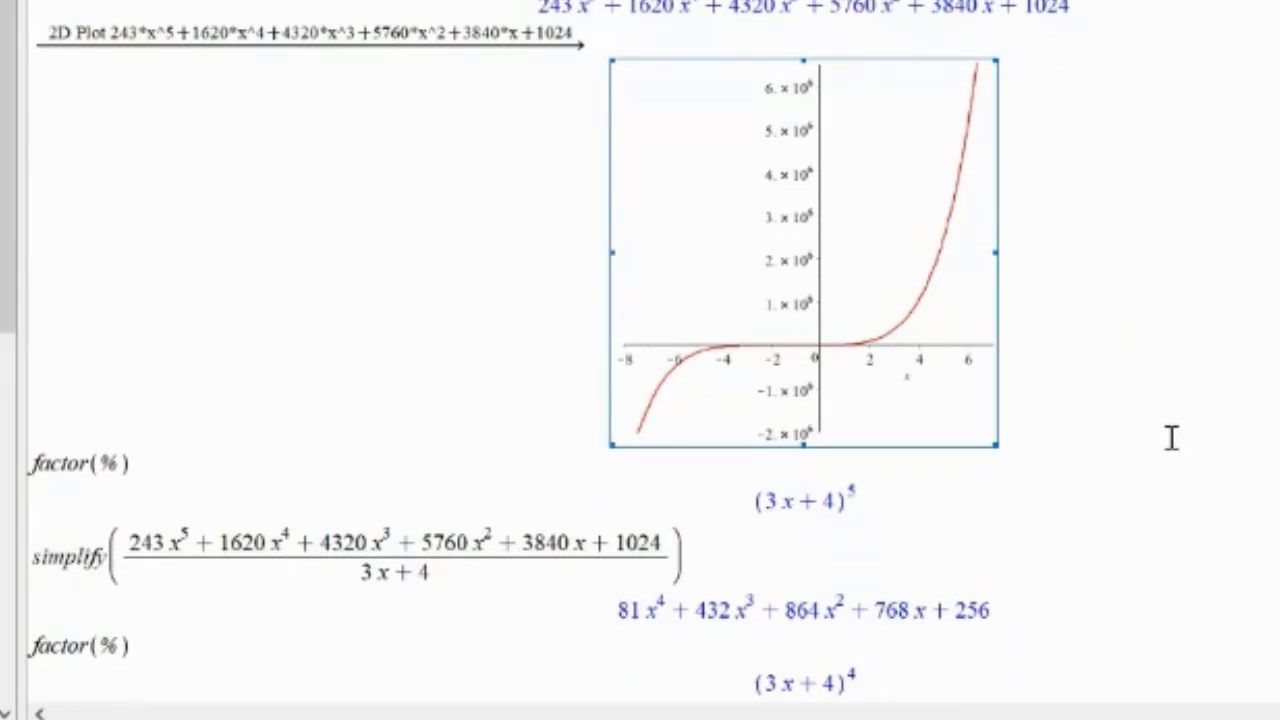
scroll(1170, 437, "down", 1)
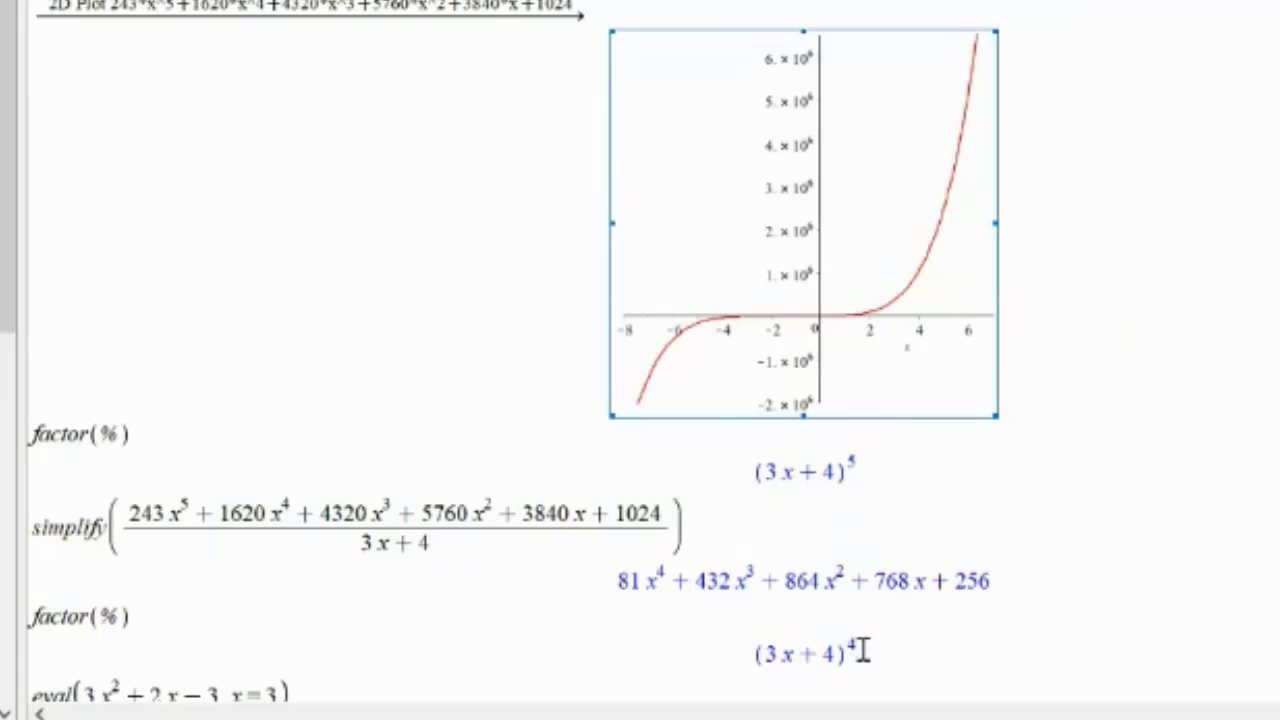
left_click_drag(870, 646, 792, 652)
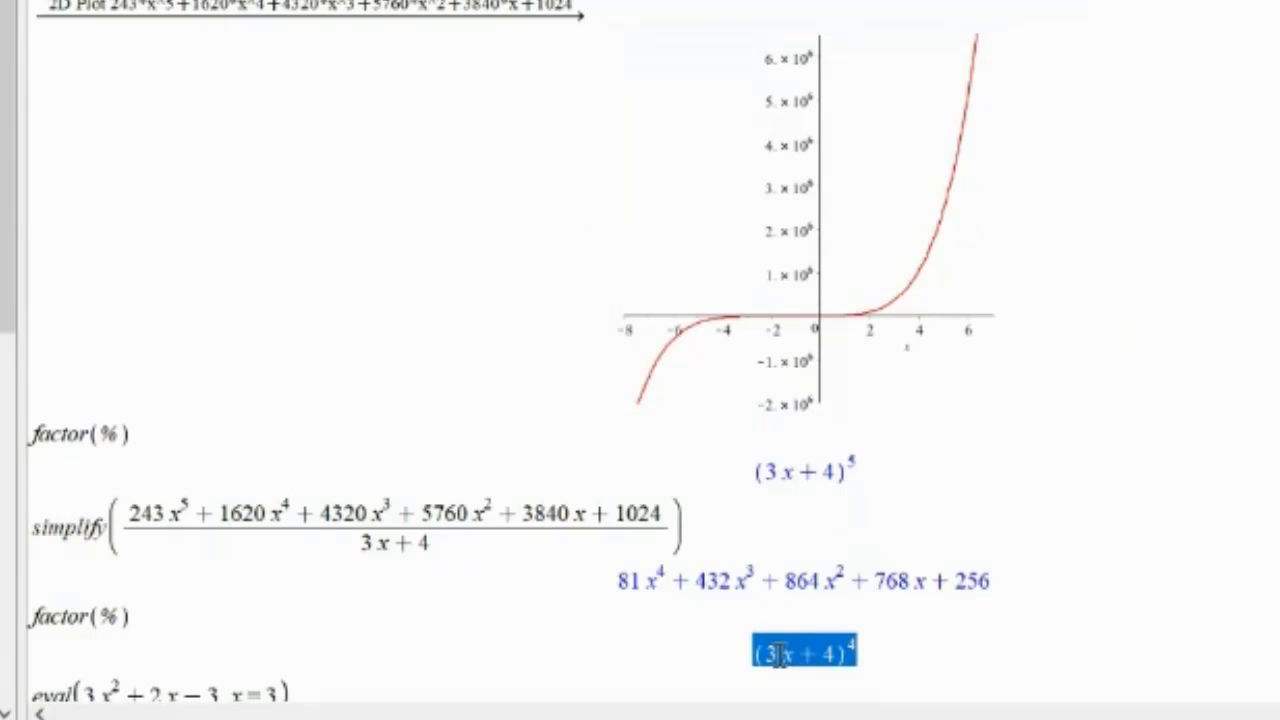
mouse_move(1000, 590)
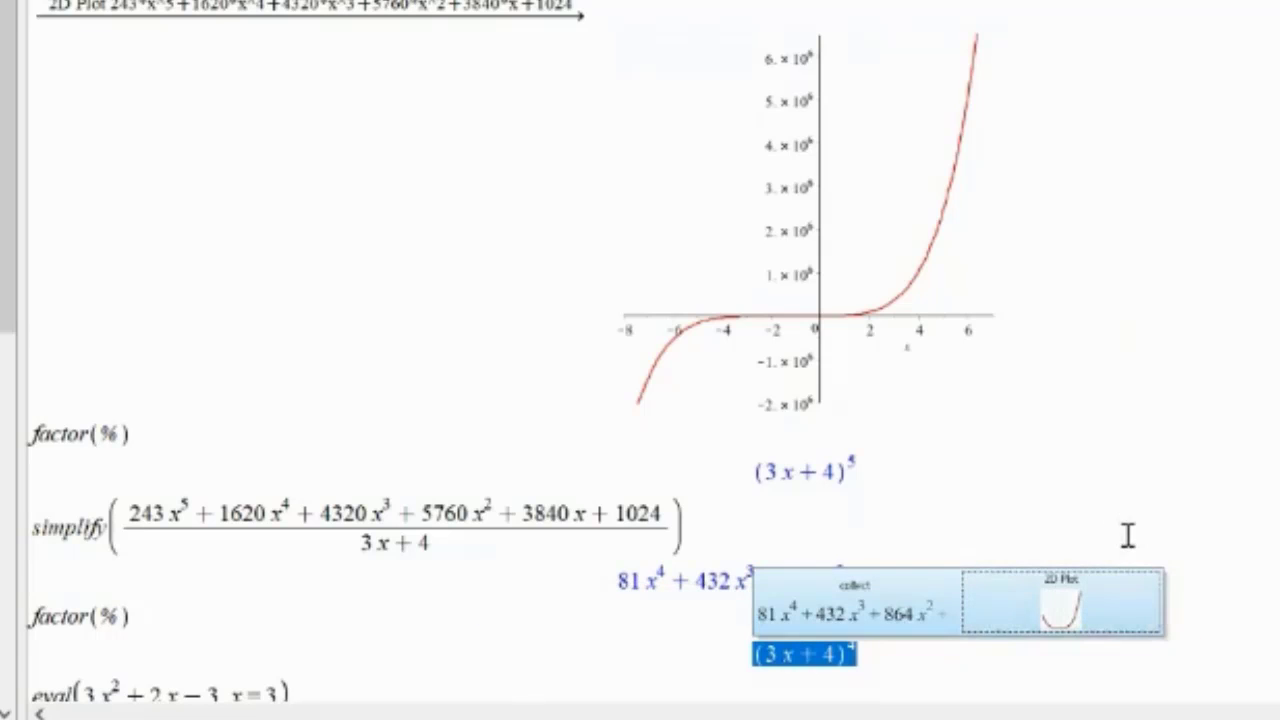
mouse_move(1065, 620)
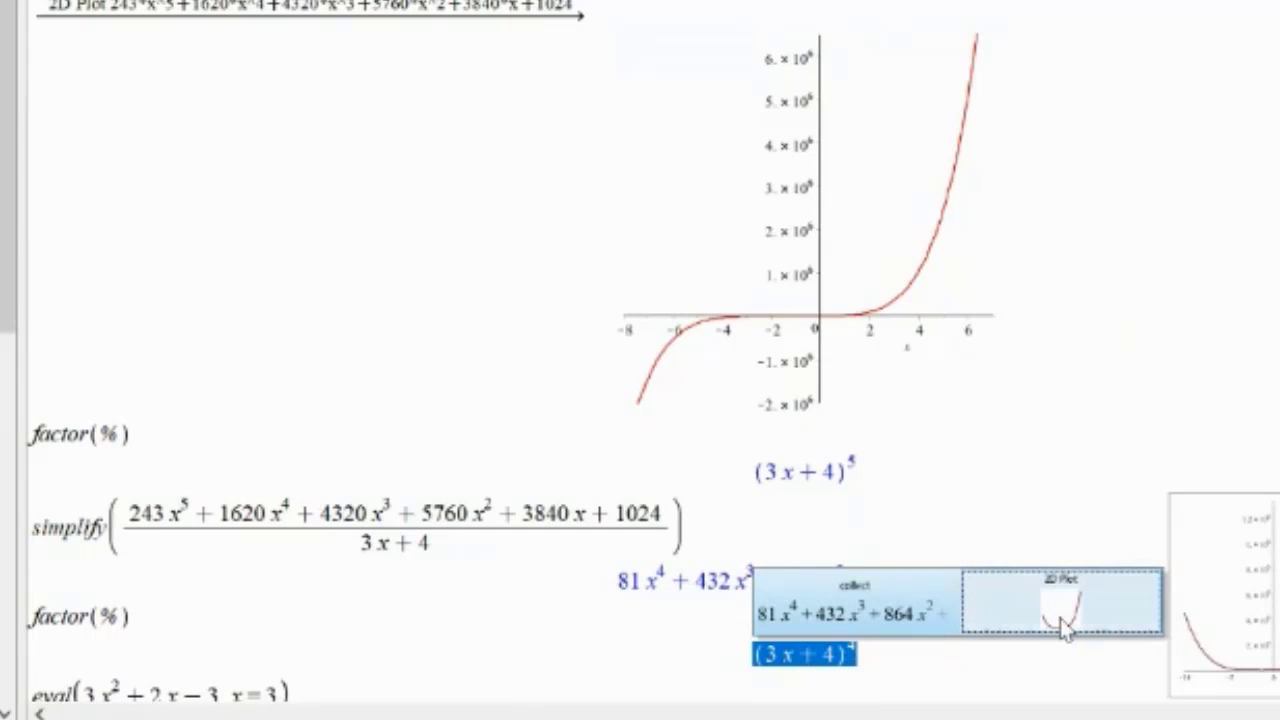
left_click(1065, 622)
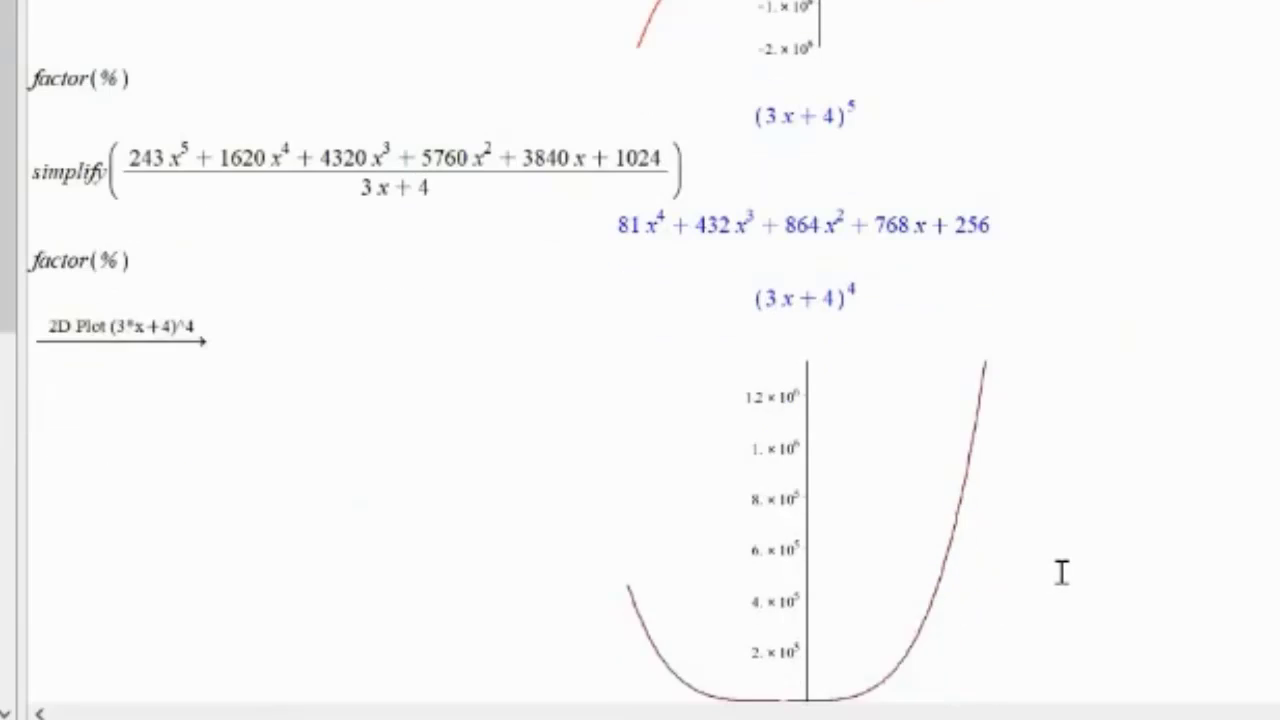
Step: Change the curve color of the (3x+4)^4 plot to green and deselect the plot
left_click(835, 505)
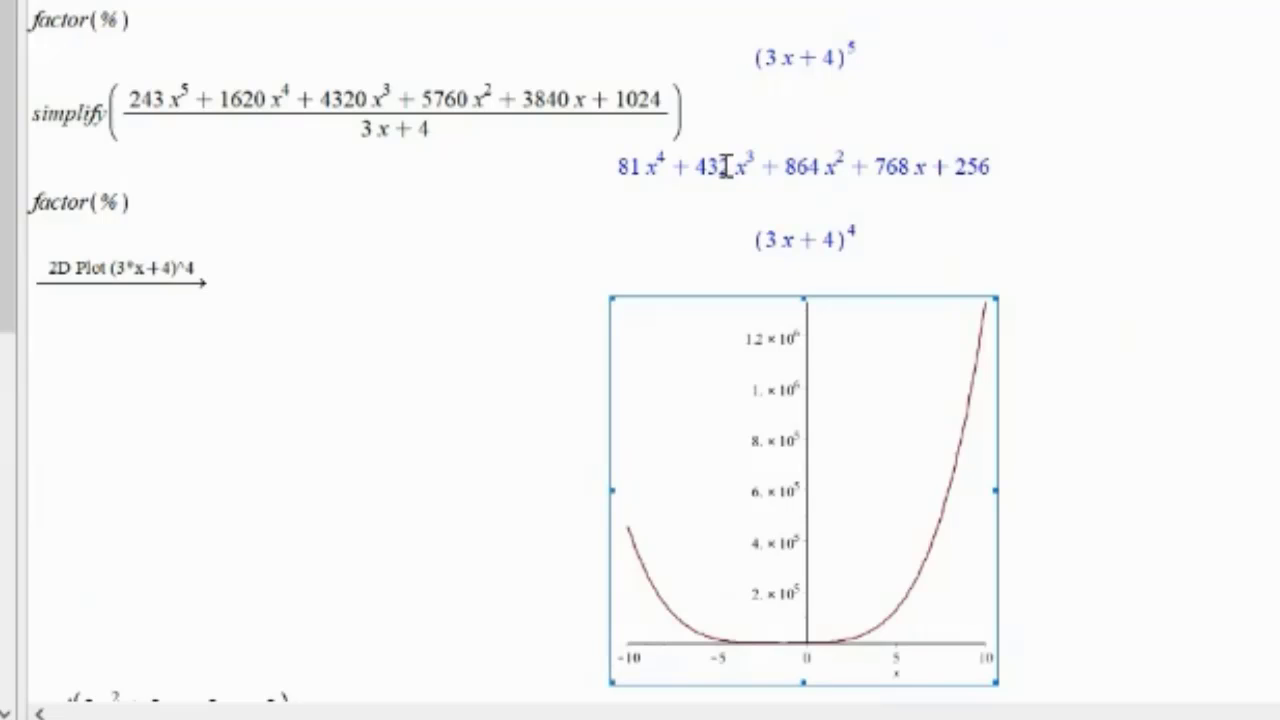
right_click(870, 503)
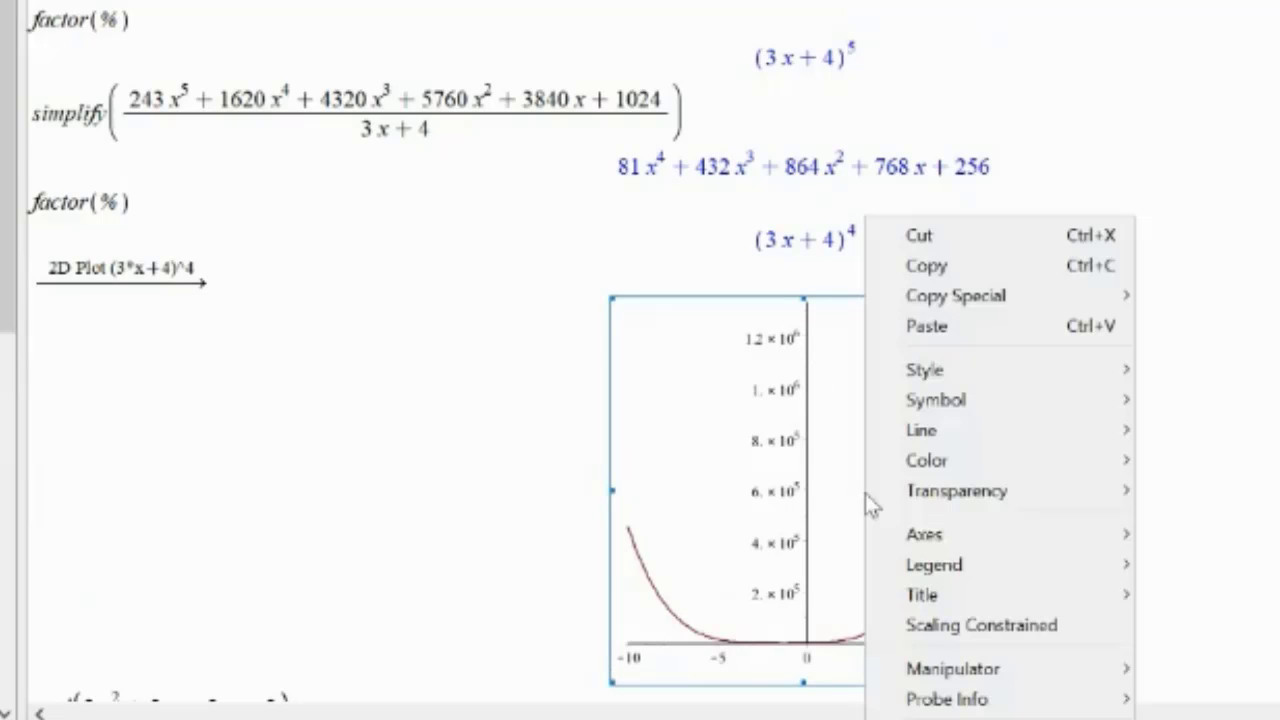
mouse_move(874, 468)
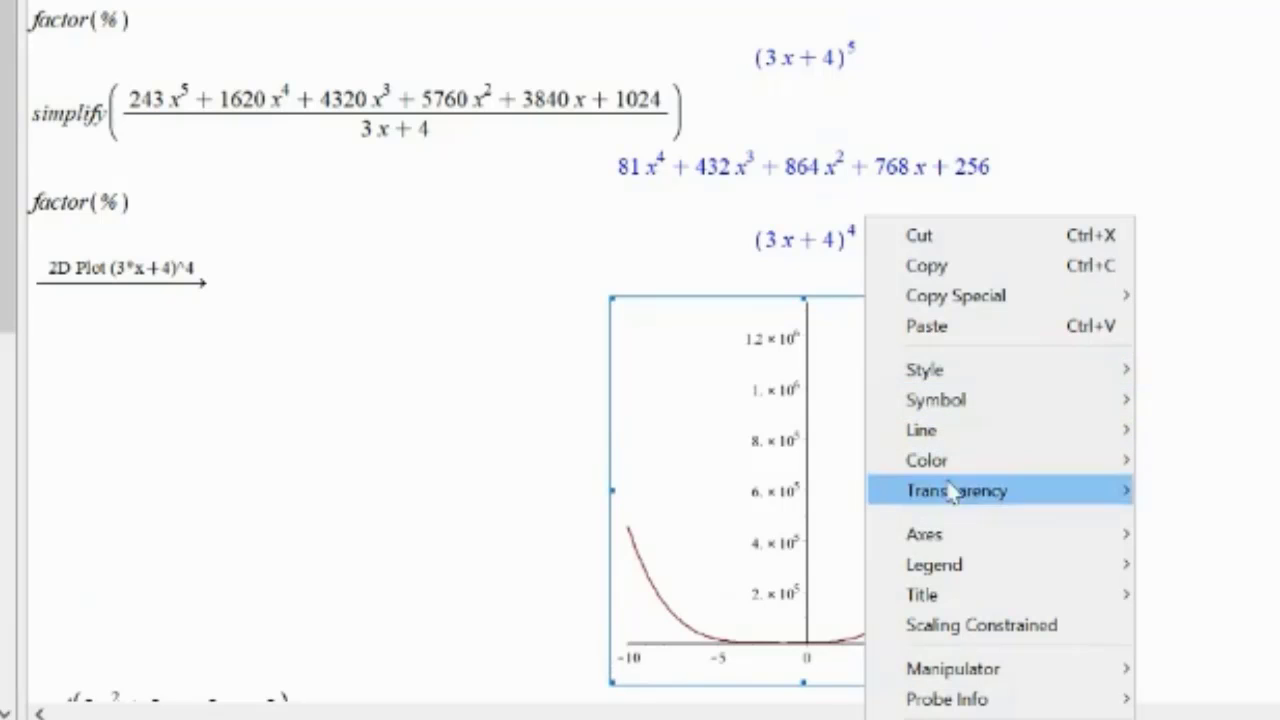
mouse_move(967, 444)
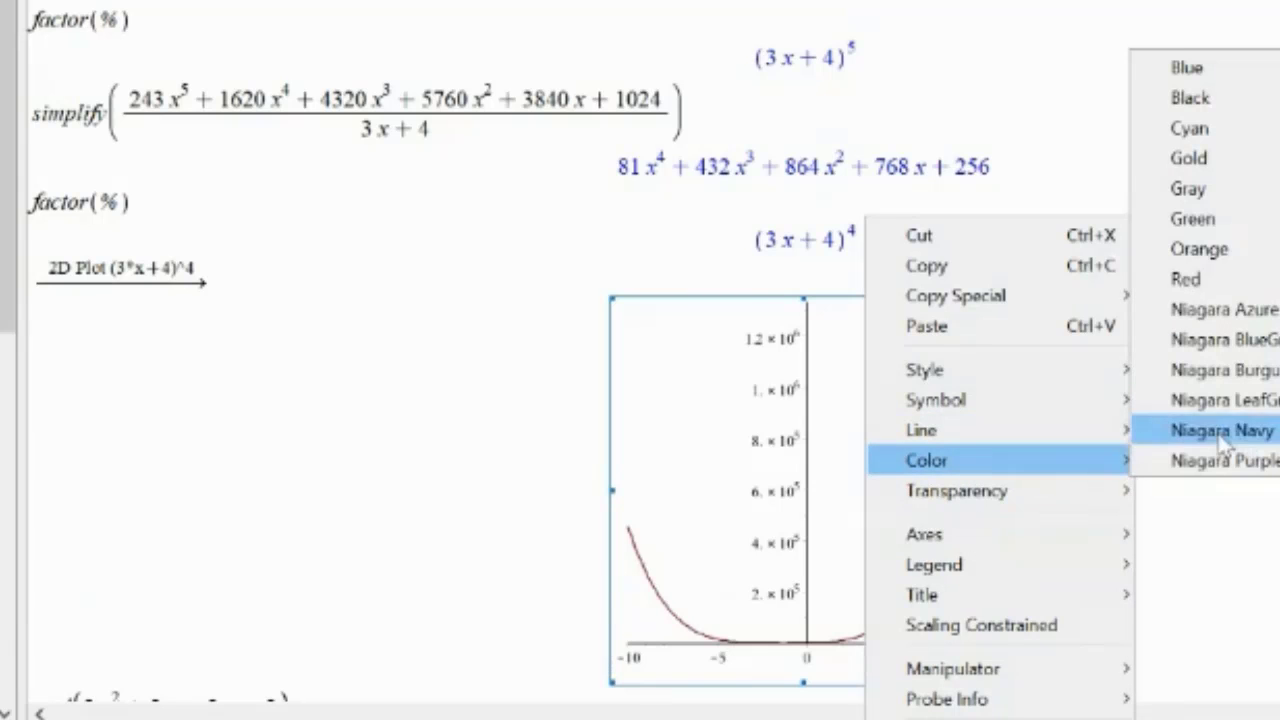
left_click(1200, 226)
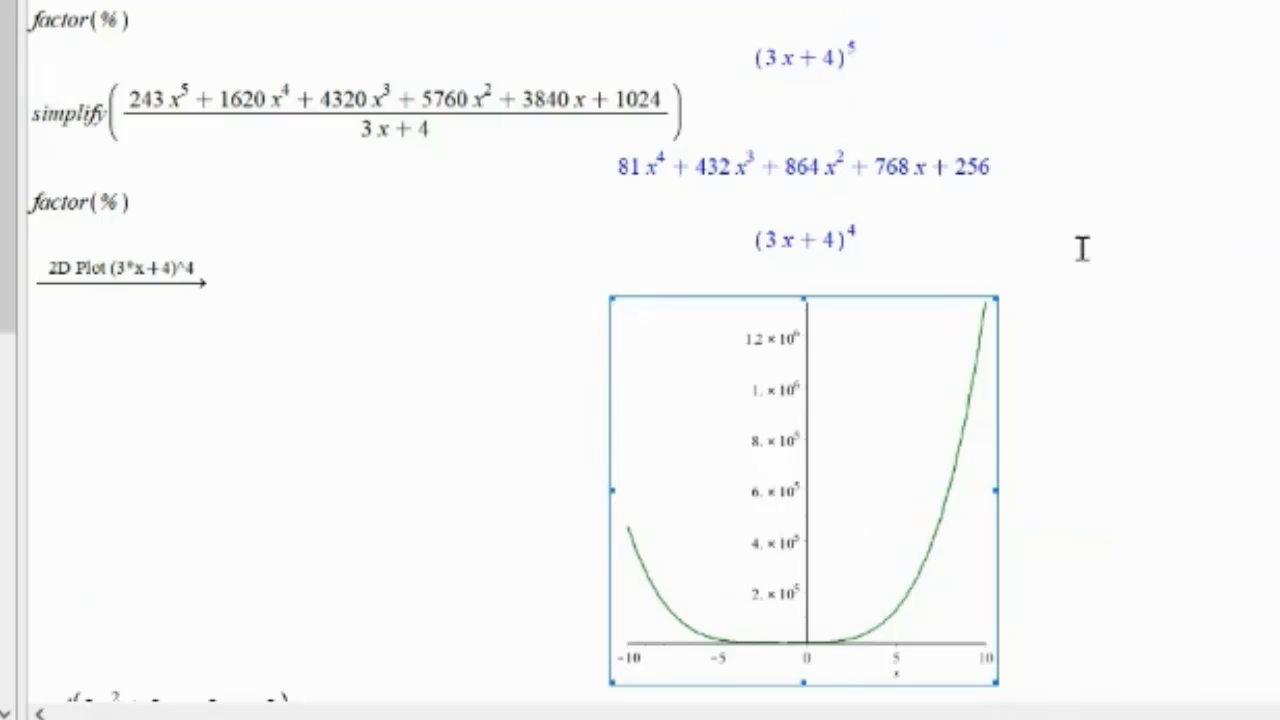
left_click(240, 314)
Step: Load the plots package by entering with(plots): on the new line below the eval result
scroll(246, 315, "down", 1)
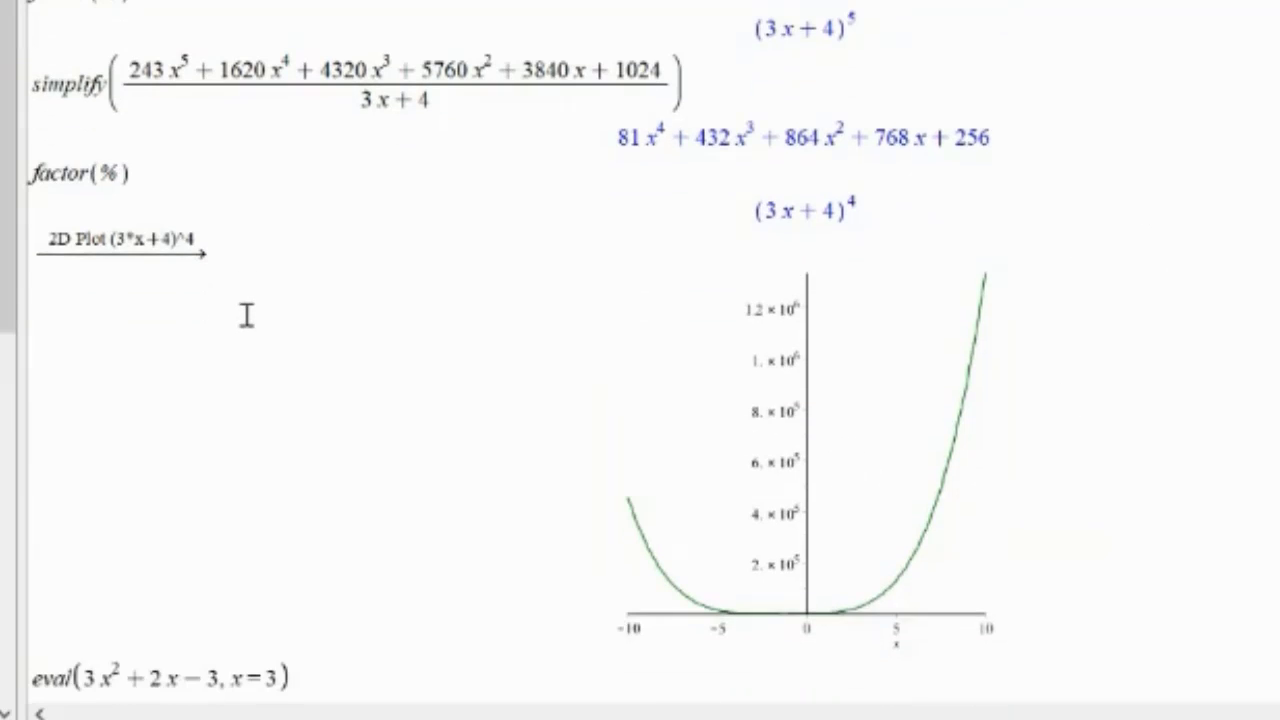
scroll(246, 315, "down", 1)
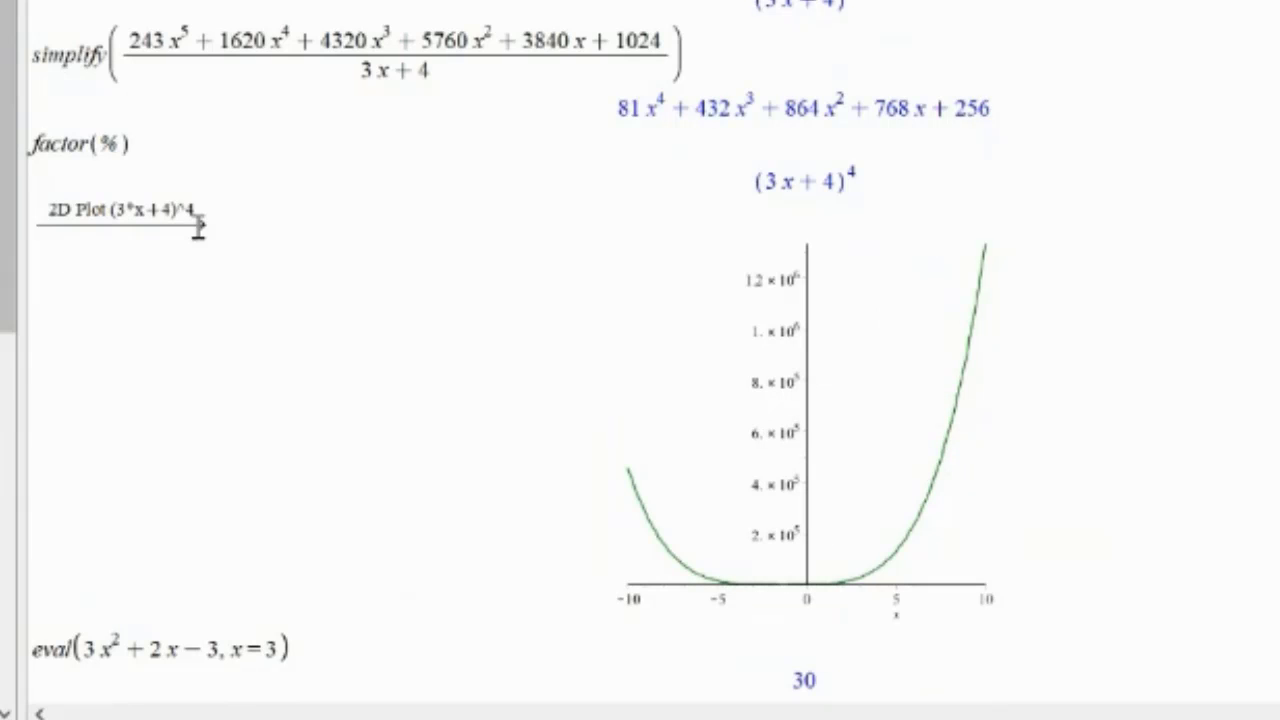
scroll(831, 521, "down", 1)
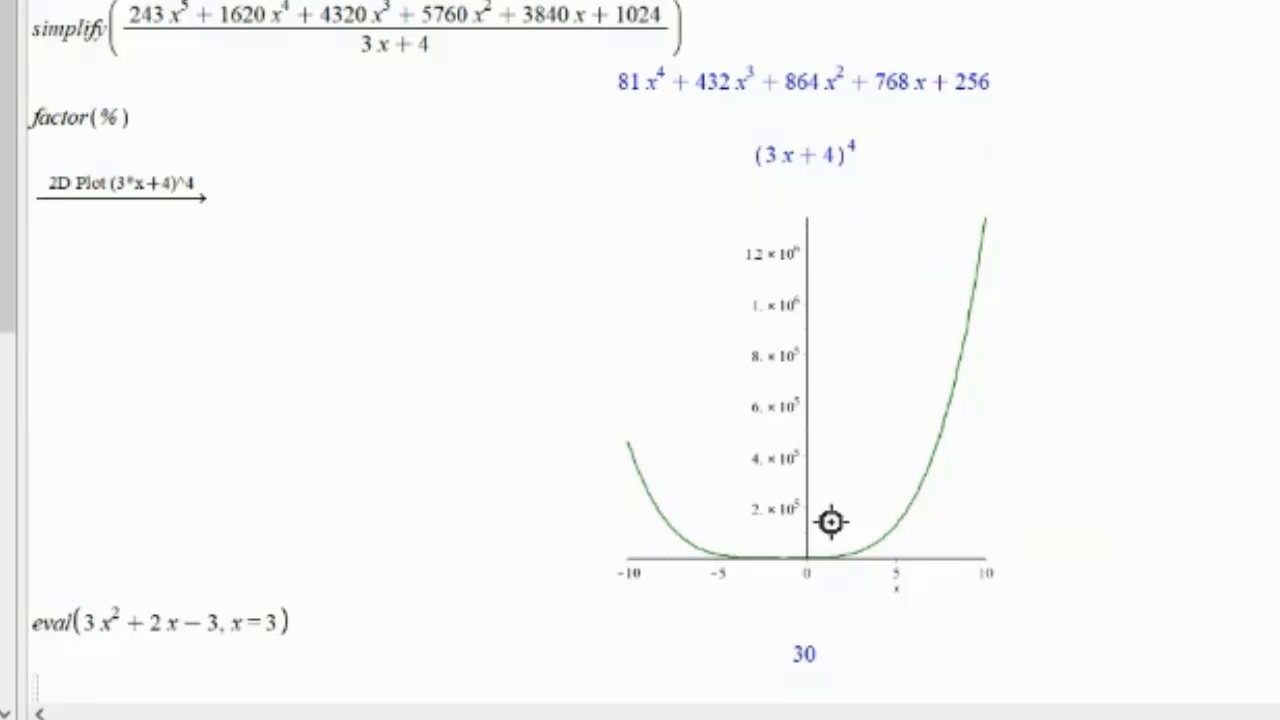
type("with( ")
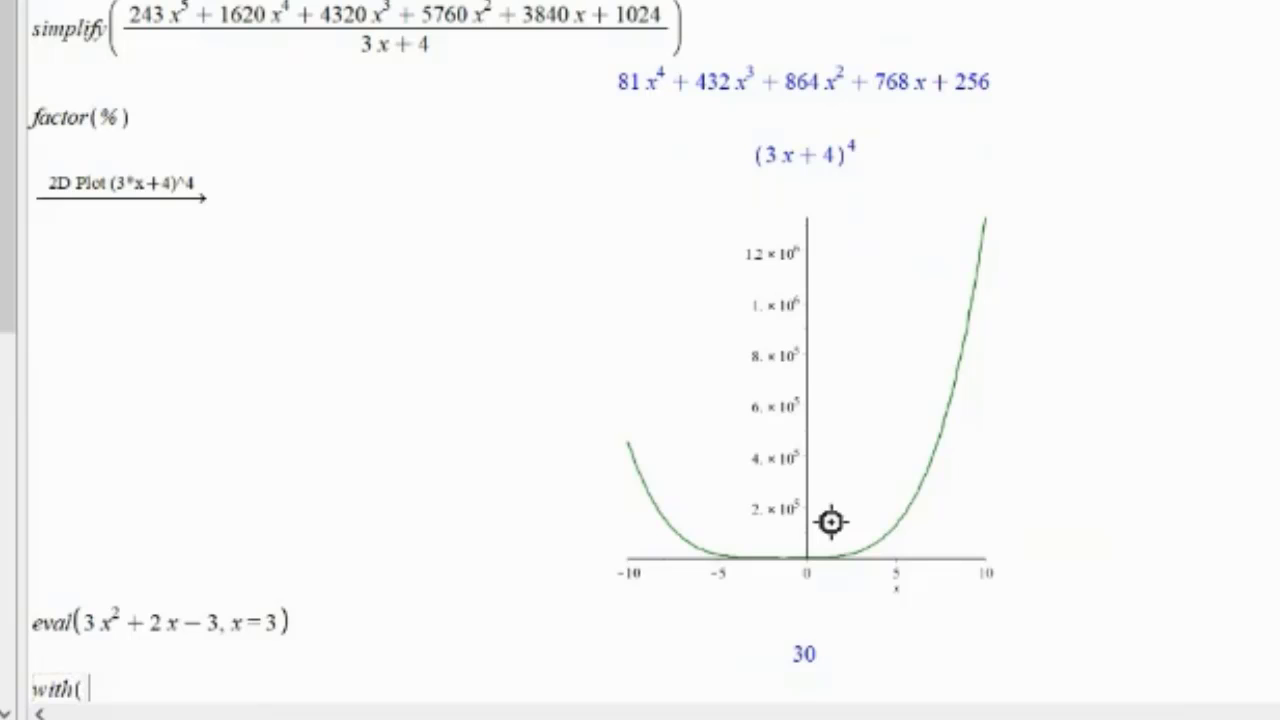
type("plots) ")
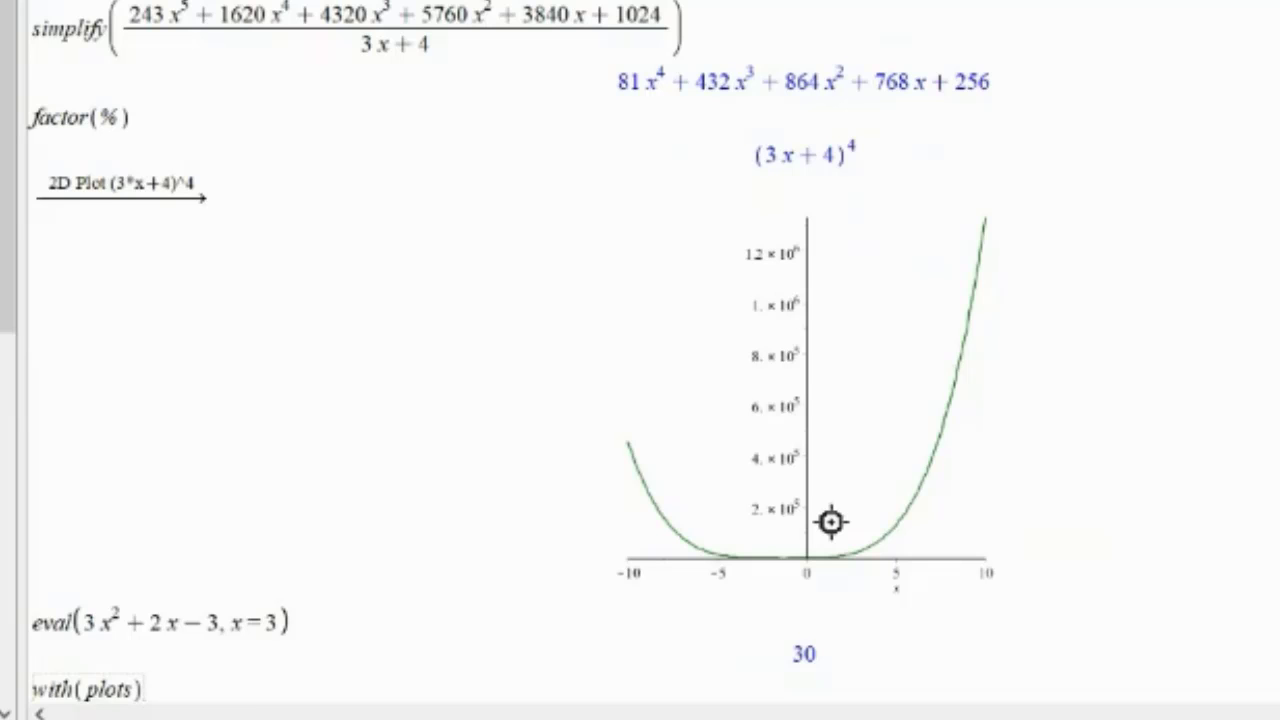
type(";")
key("Return")
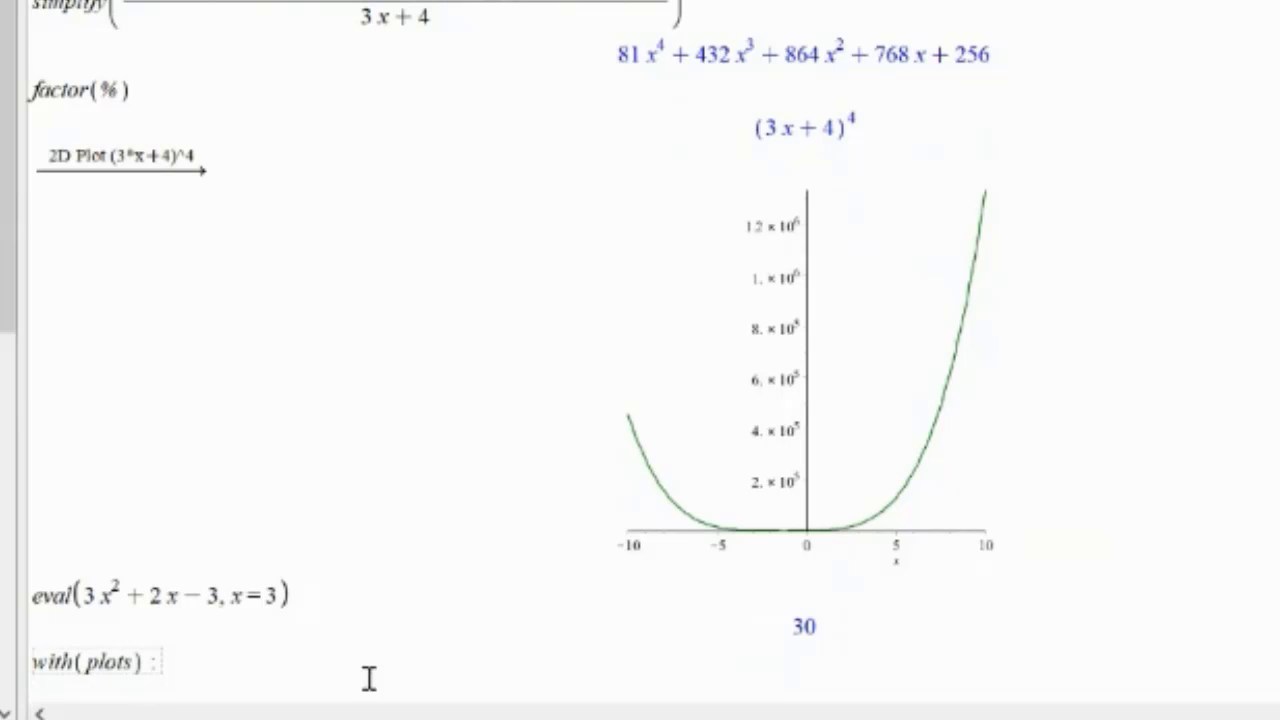
Step: Replace the colon ending the with(plots) command with a semicolon and evaluate it to list the package's commands
key("BackSpace")
type(";")
key("Return")
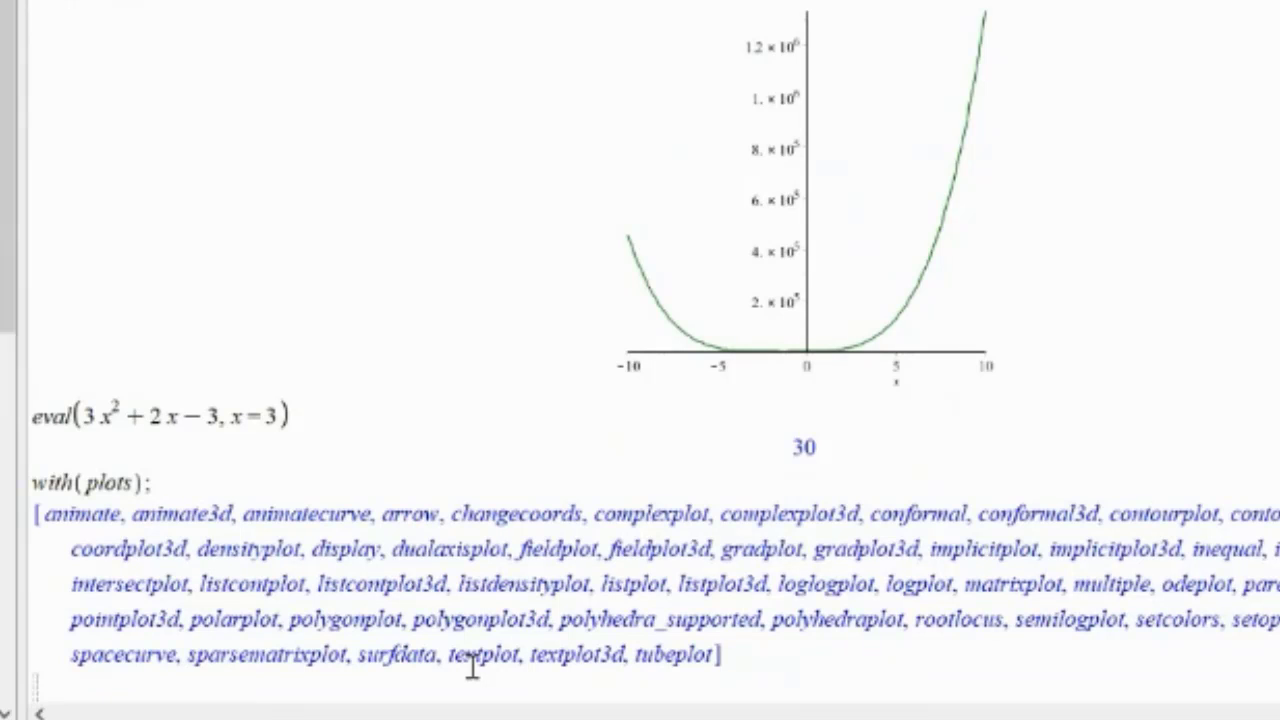